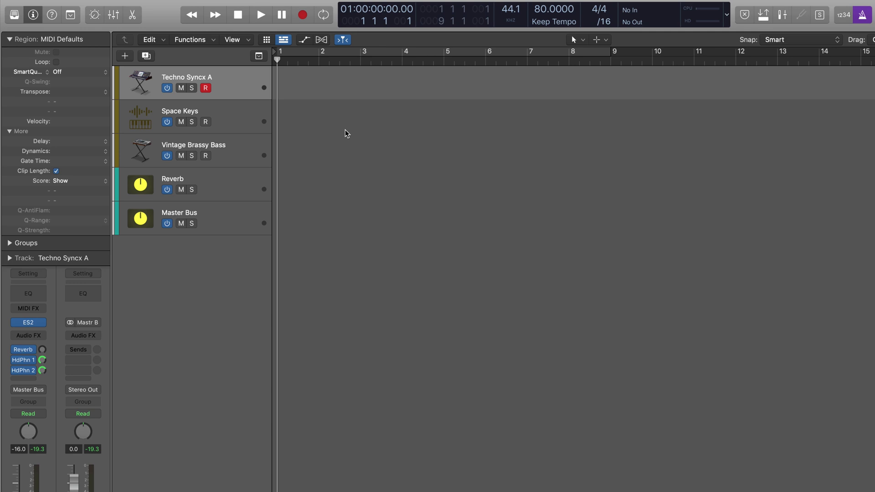
- Capture the performance as a Techno Syncx A MIDI region and briefly play it back
key("super+z")
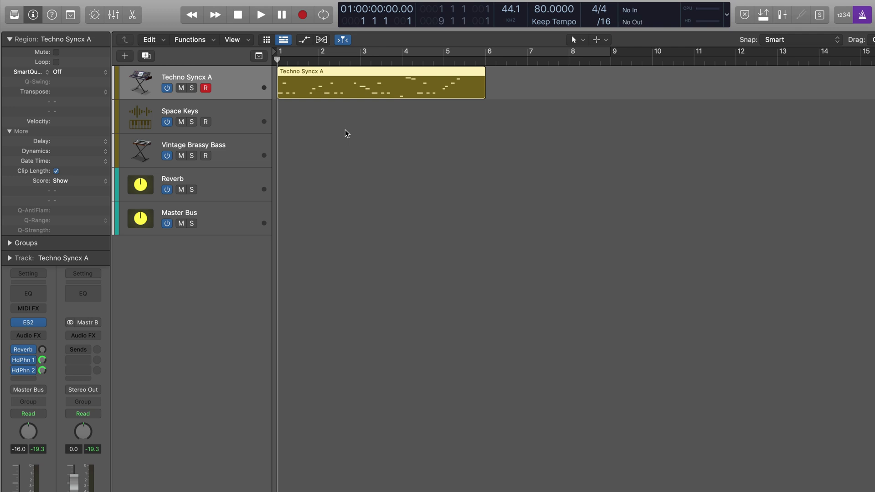
key("space")
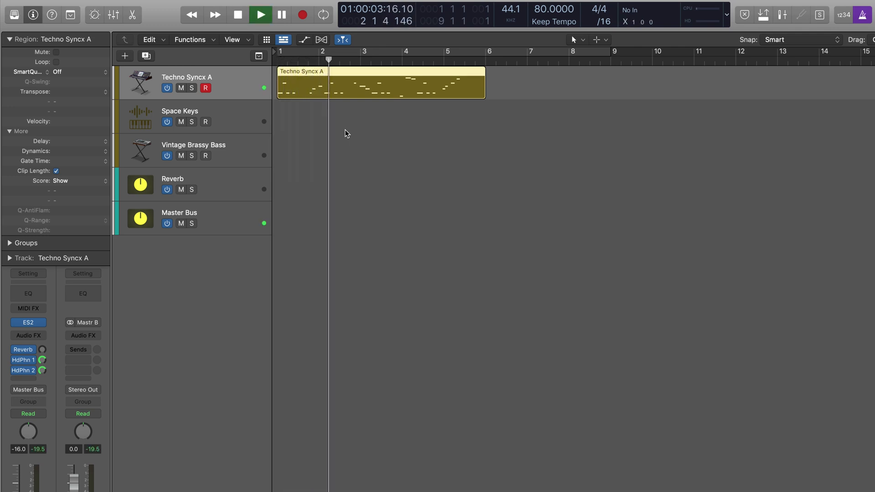
key("space")
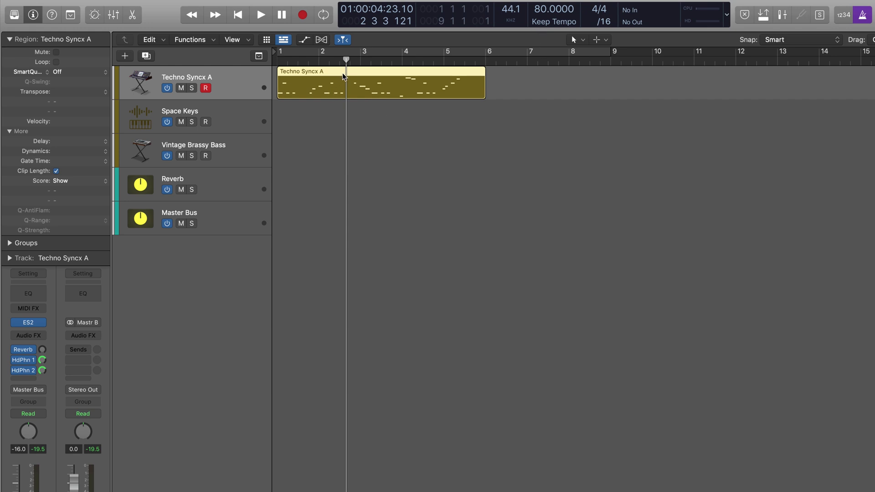
- Analyze the Techno Syncx A region's tempo in Smart Tempo and choose Apply Region Tempo to Project Tempo
double_click(368, 70)
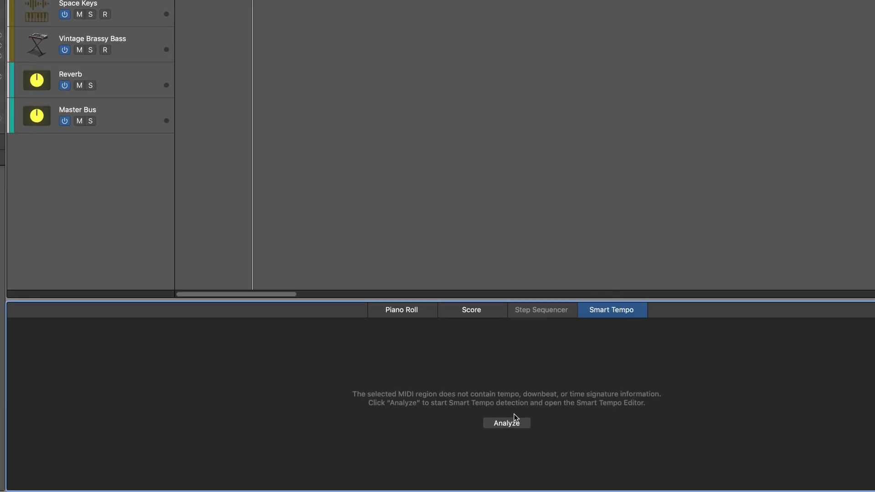
left_click(508, 425)
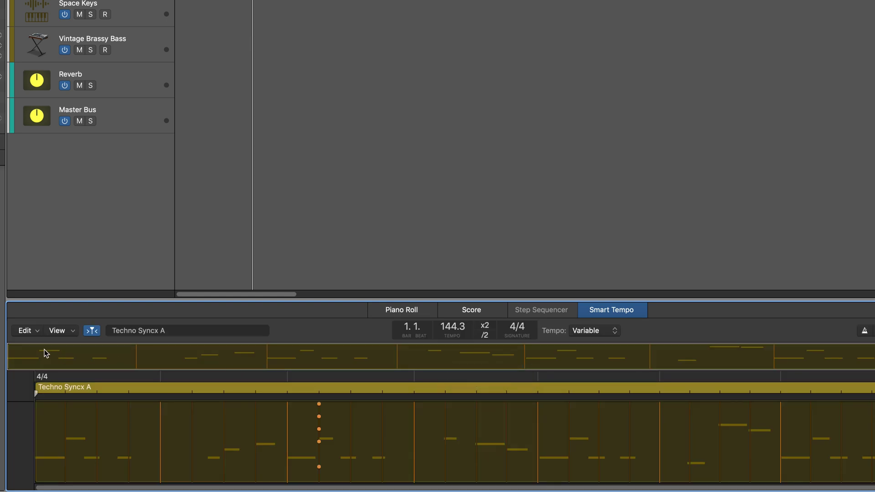
left_click(24, 330)
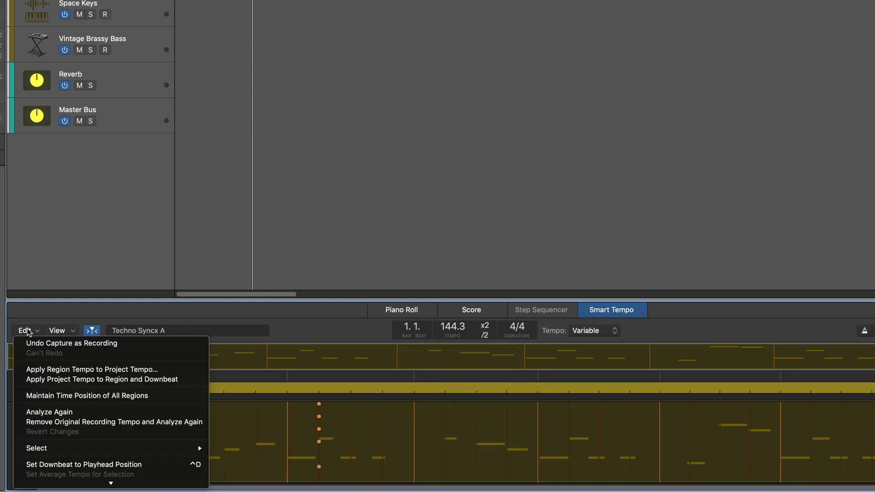
left_click(44, 370)
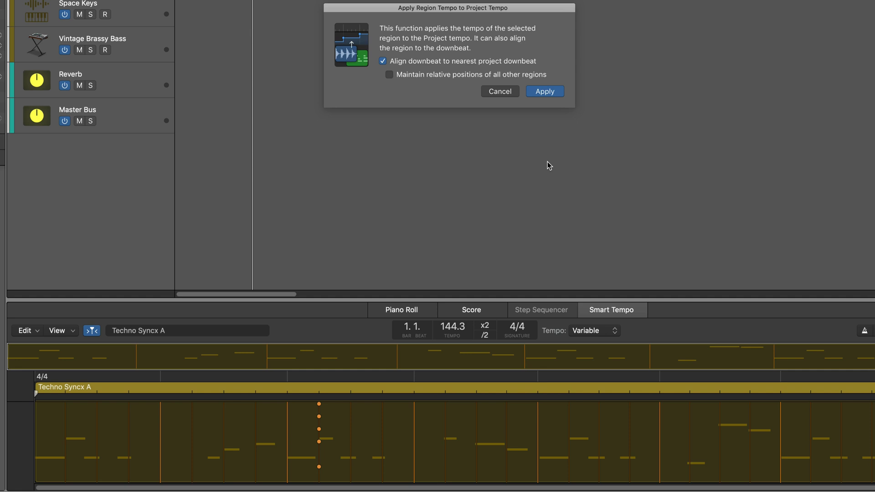
- Apply the detected region tempo, show the global tracks and play the project from the start
left_click(546, 91)
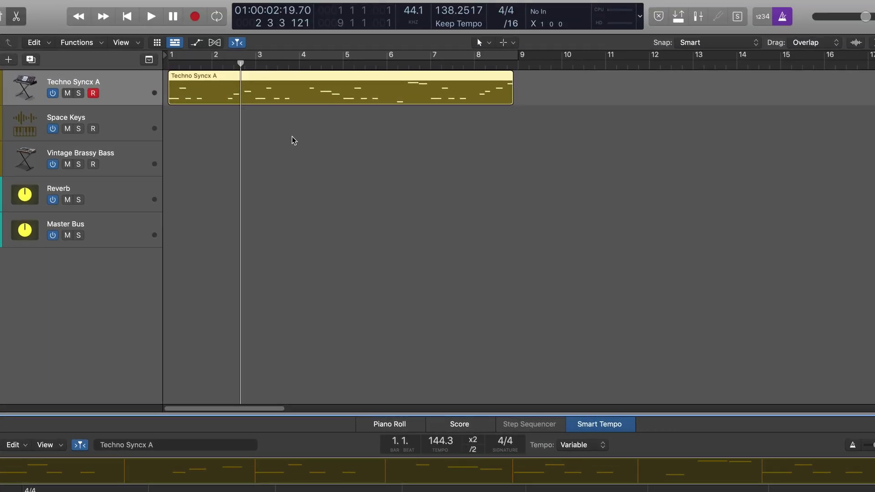
key("g")
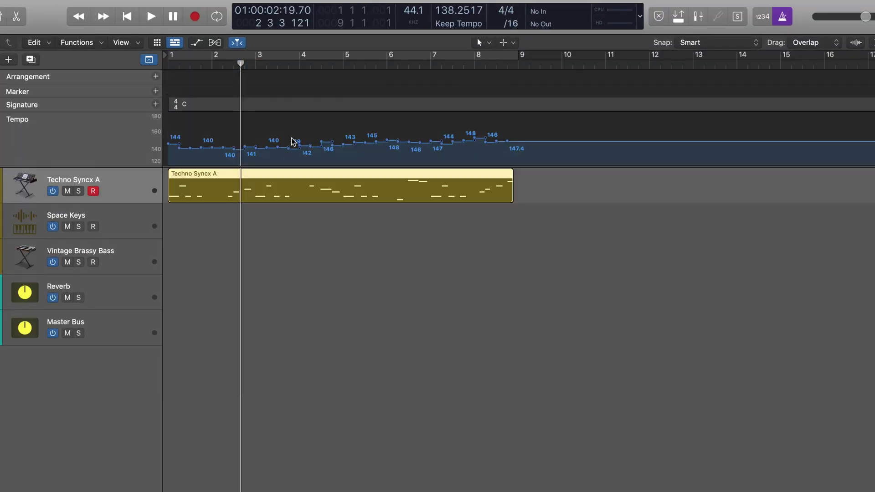
key("Return")
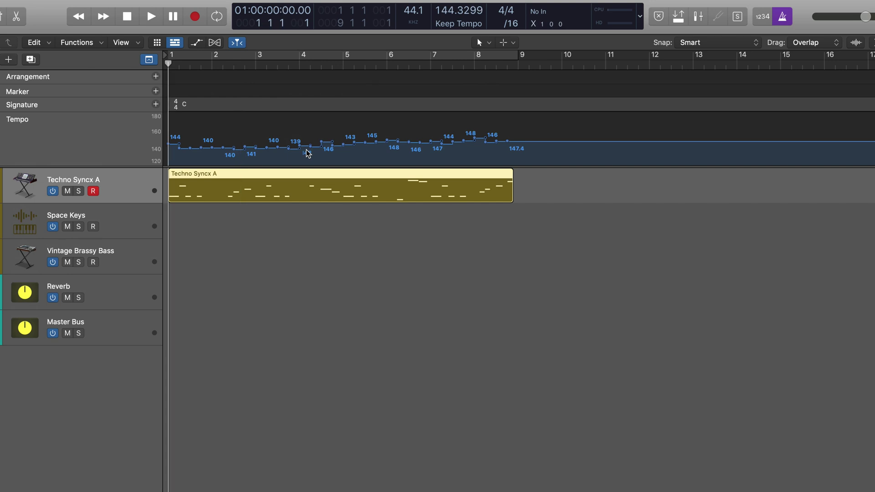
key("space")
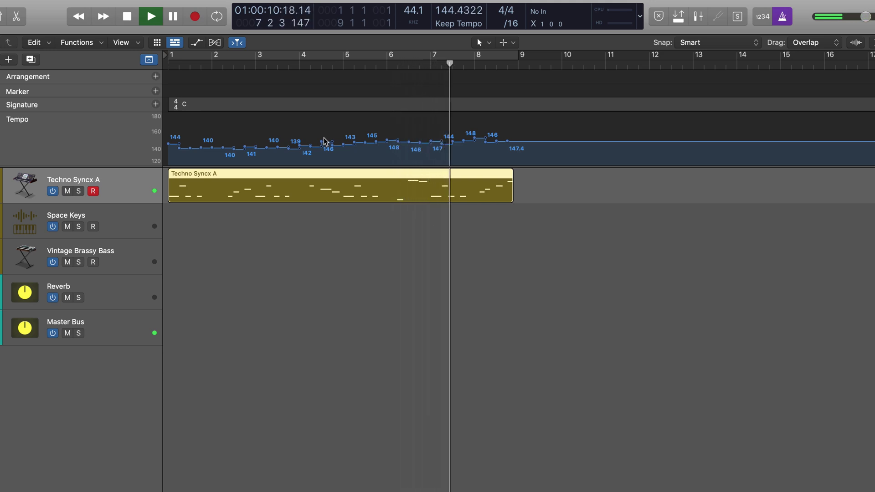
key("space")
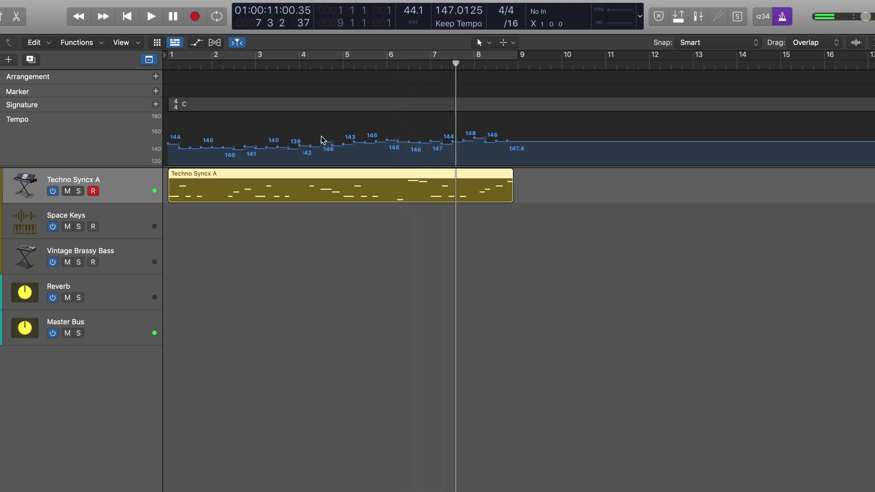
- Duplicate the tempo set and delete all the detected tempo points
left_click(34, 120)
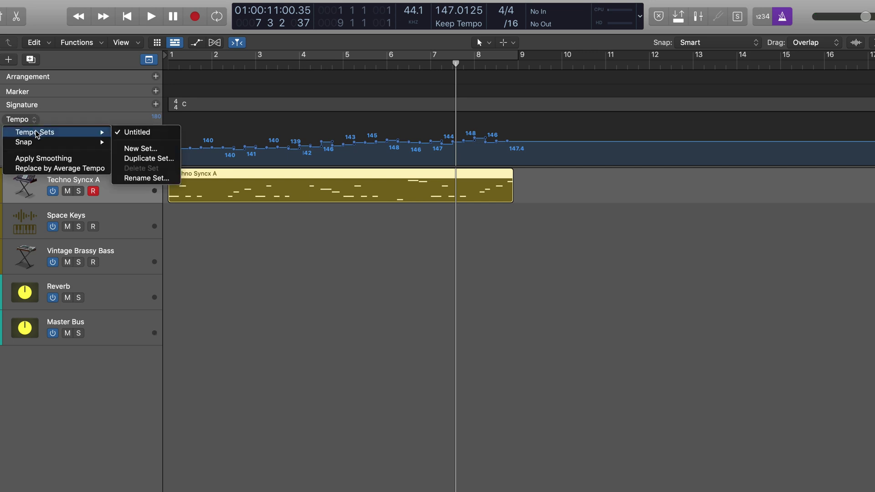
mouse_move(103, 132)
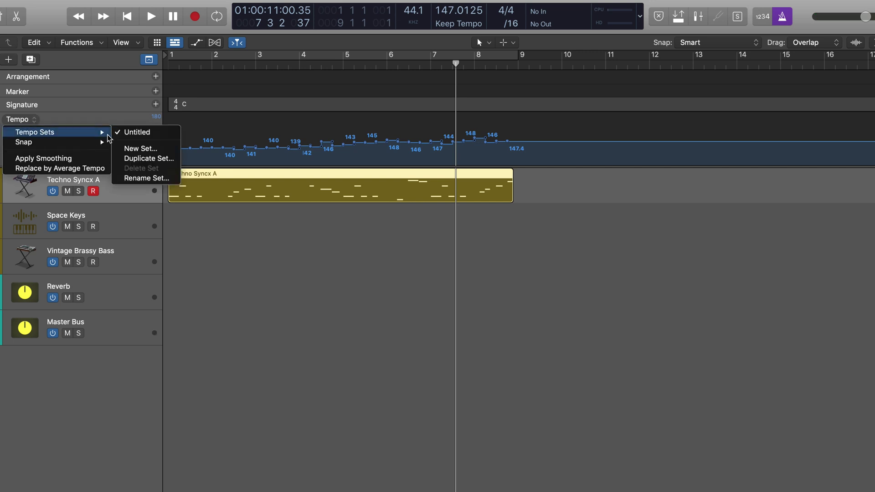
left_click(137, 158)
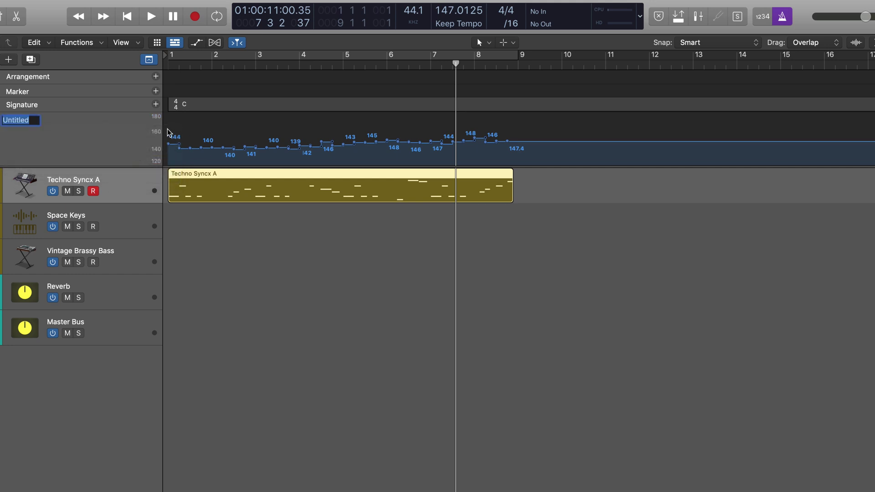
left_click_drag(170, 139, 531, 157)
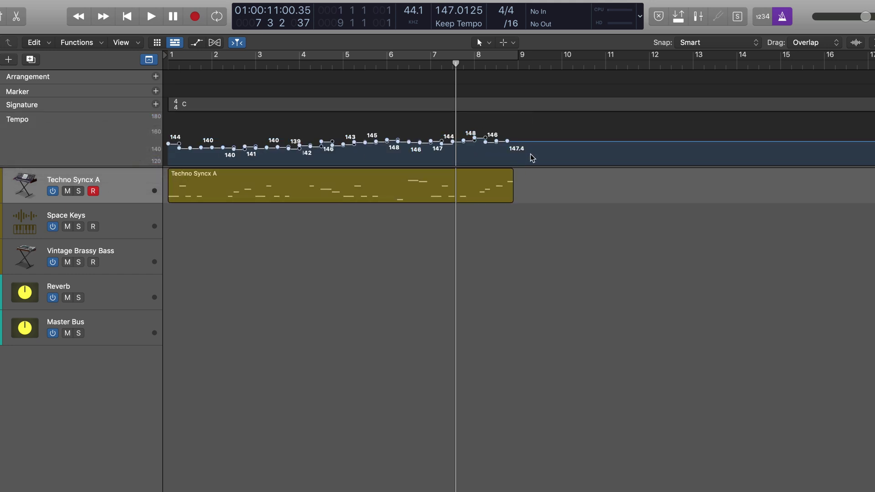
key("Delete")
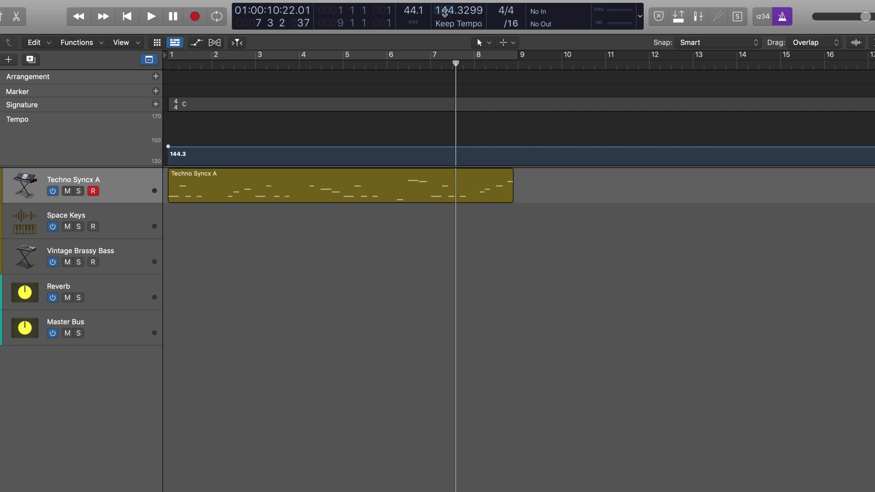
- Set a constant project tempo of 145 BPM and play from the start
double_click(459, 9)
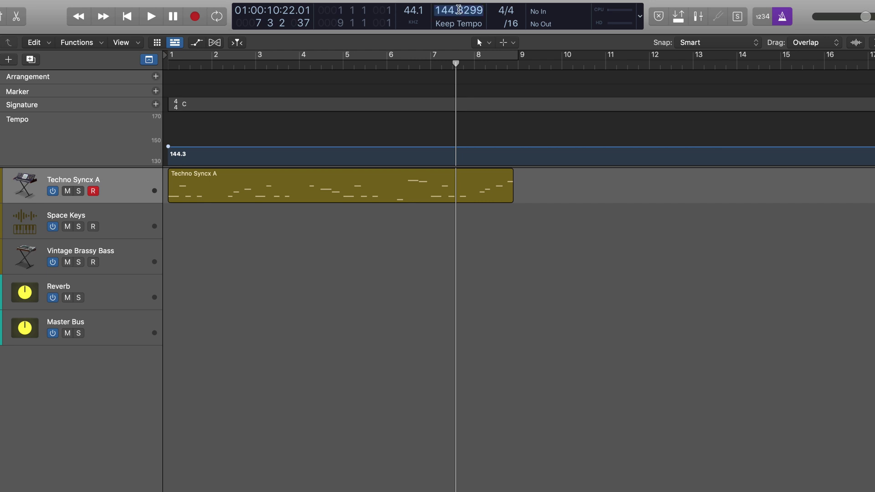
type("145")
key("Return")
key("Return")
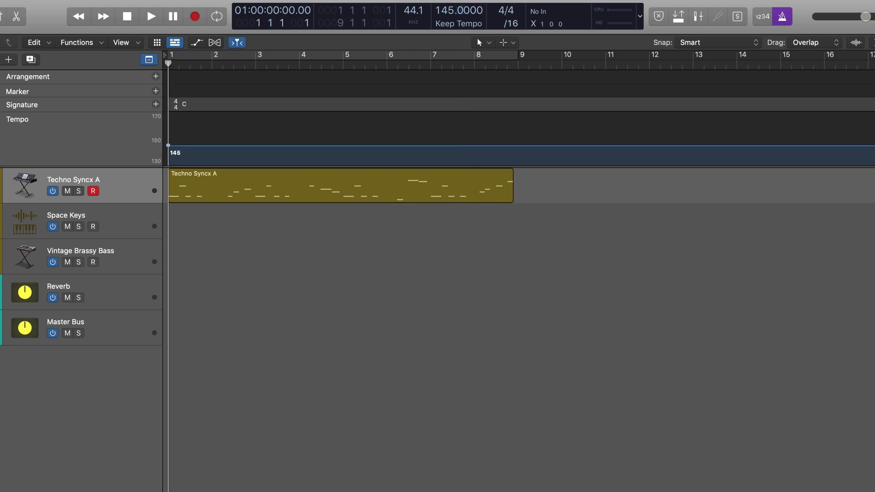
key("space")
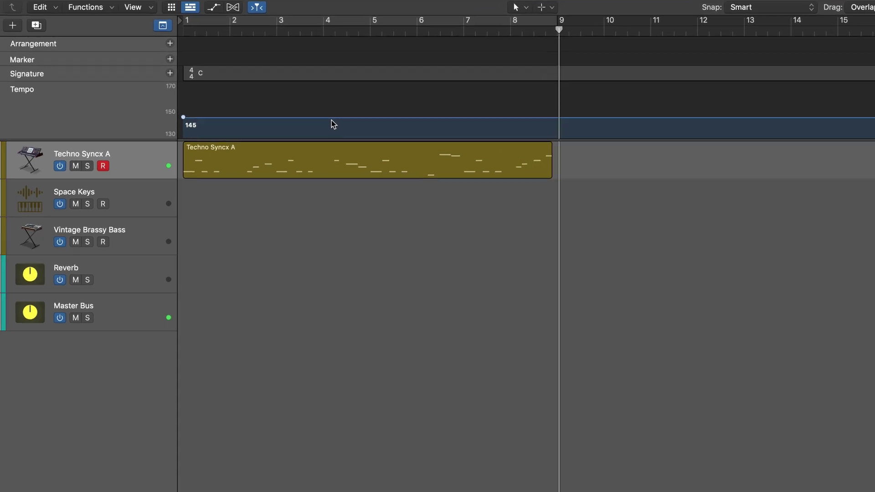
- Stop playback and cut the region into four two-bar pieces with the Scissors tool at bar 3
key("space")
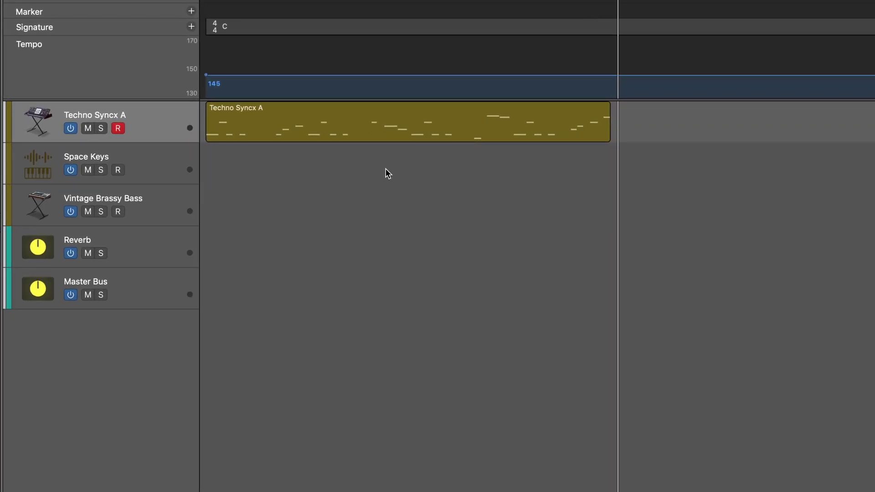
key("t")
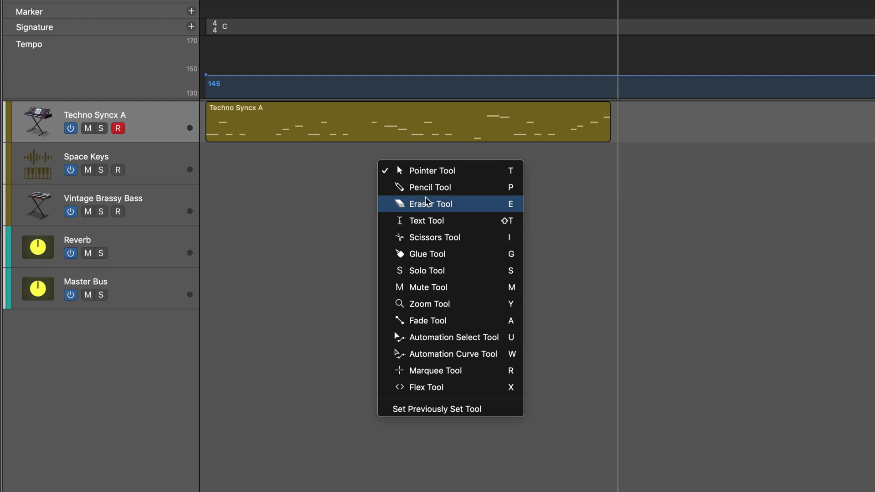
left_click(423, 237)
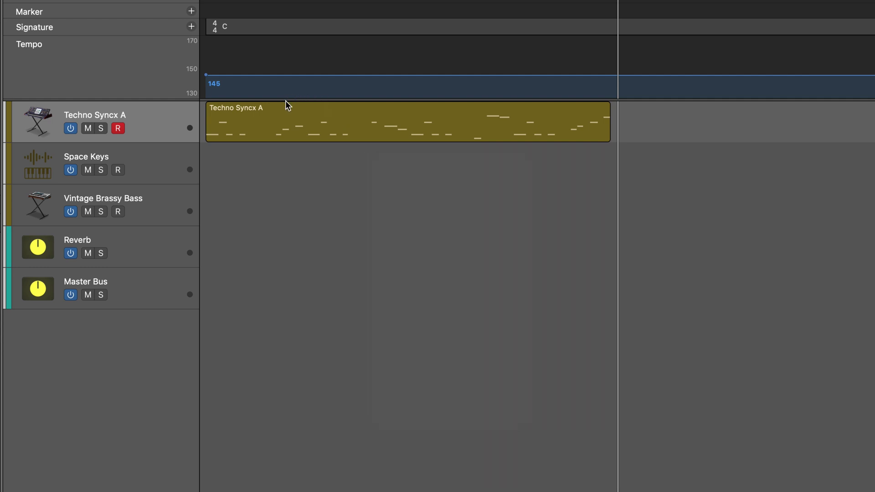
left_click(309, 120, "alt")
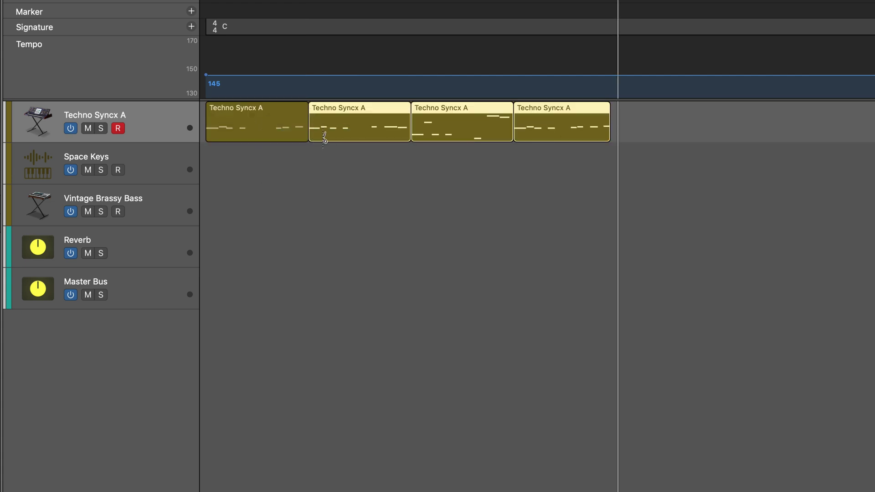
- Return to the Pointer tool and show the Apple Loops browser
key("t")
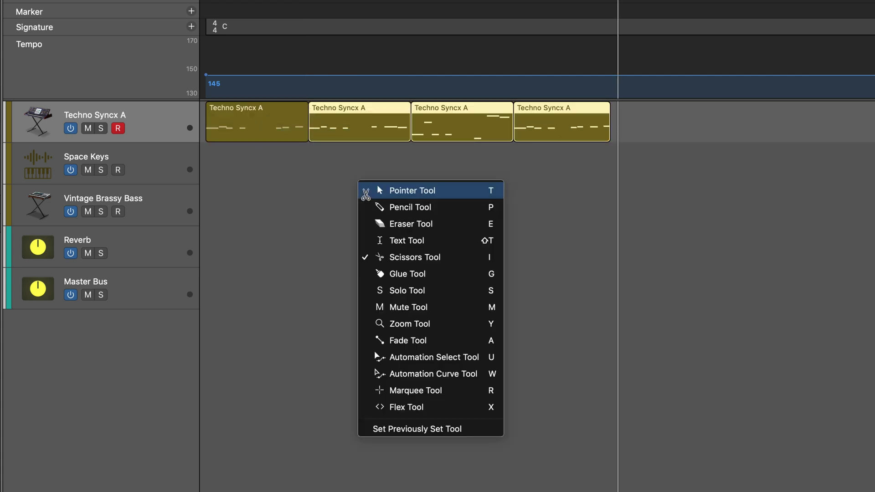
key("t")
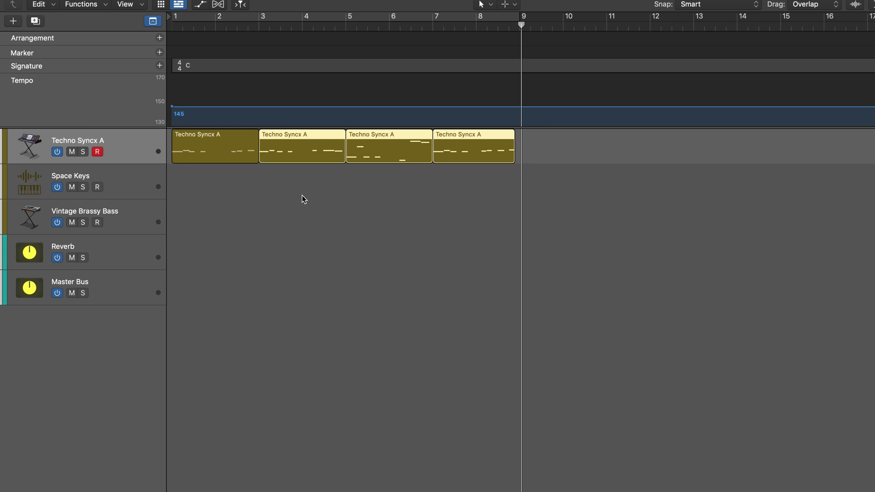
key("o")
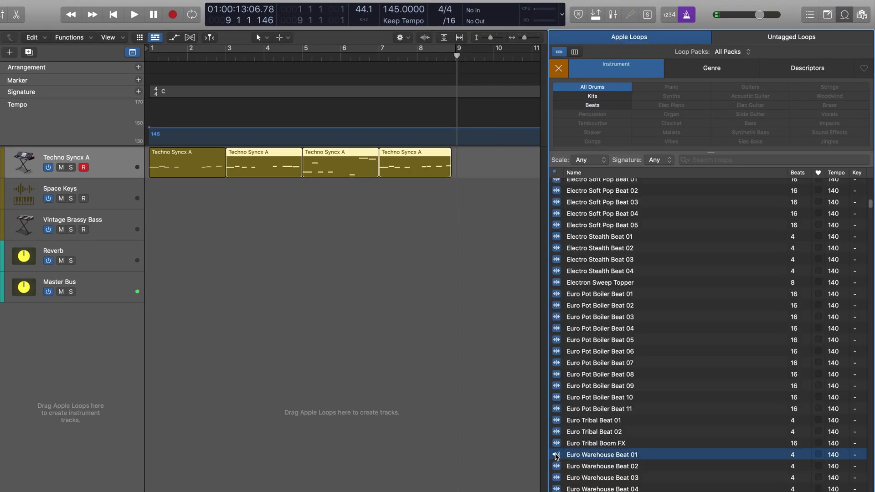
- Add Euro Warehouse Beat 01 and Euro Pot Boiler Beats 10, 04 and 01 as new drum tracks
left_click_drag(557, 456, 148, 404)
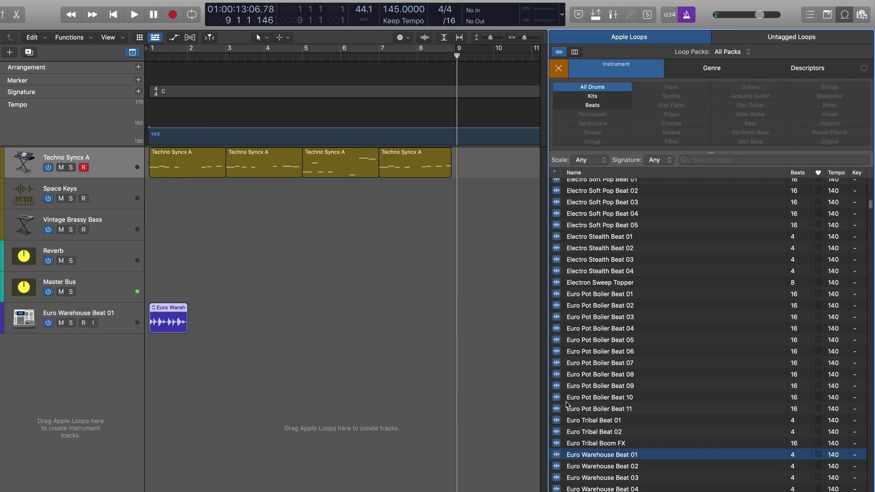
left_click(560, 398)
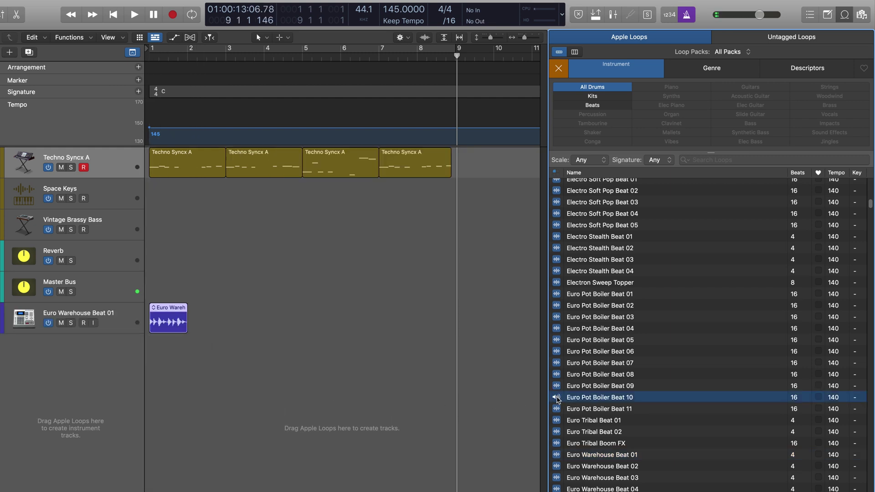
left_click_drag(557, 399, 155, 372)
left_click(558, 328)
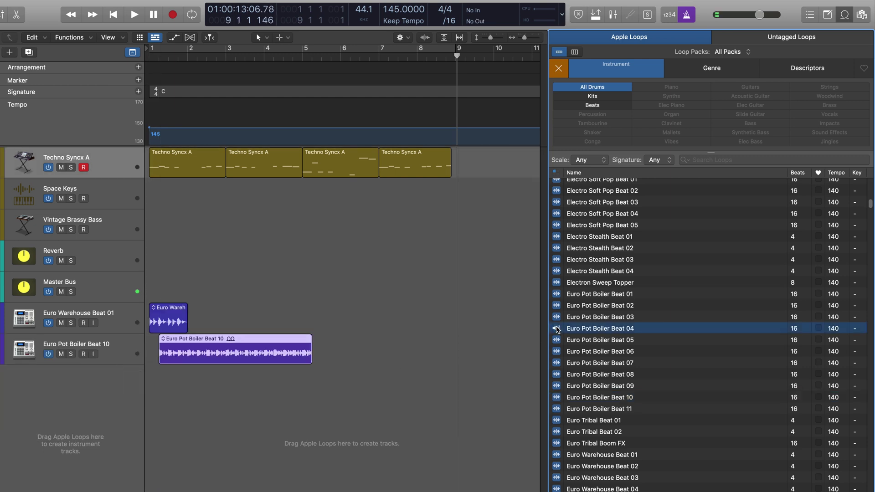
left_click_drag(557, 328, 171, 360)
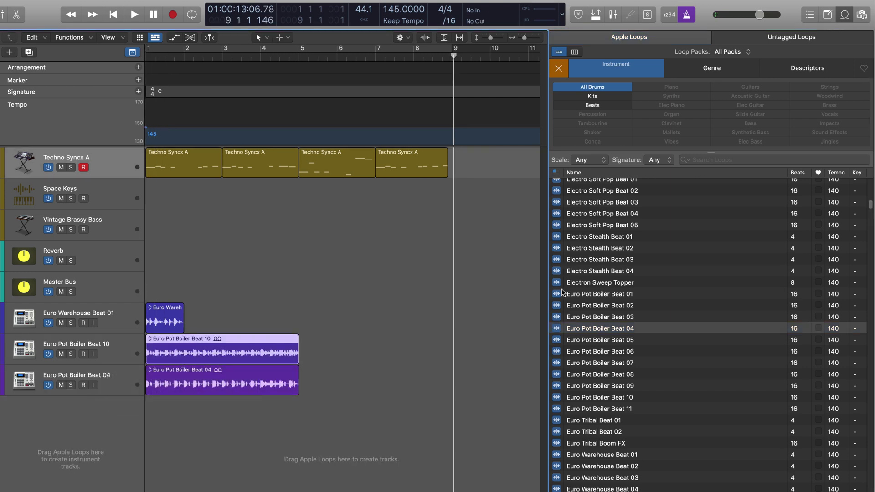
left_click(557, 295)
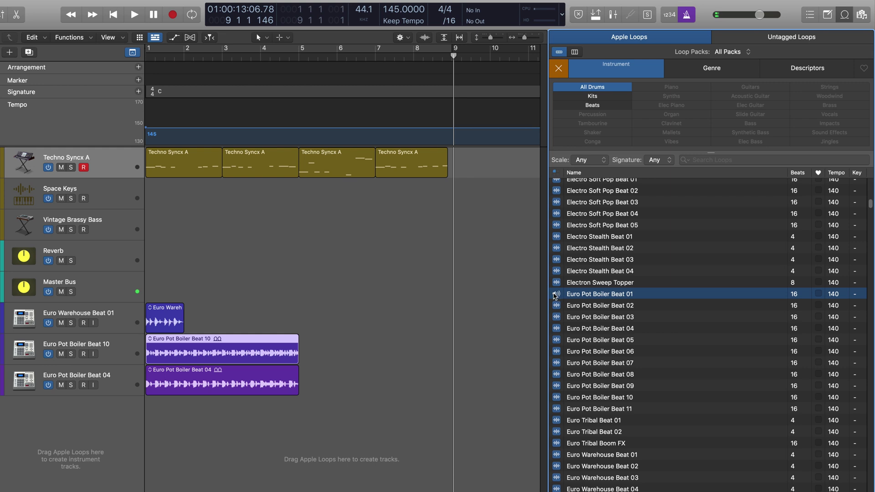
left_click_drag(557, 296, 183, 407)
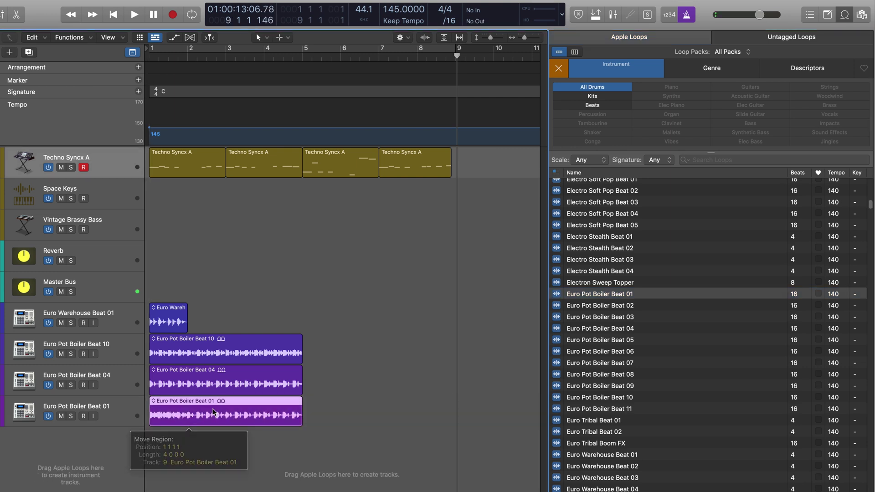
- Hide the loop browser, show the Live Loops grid and move all regions into grid cells
key("o")
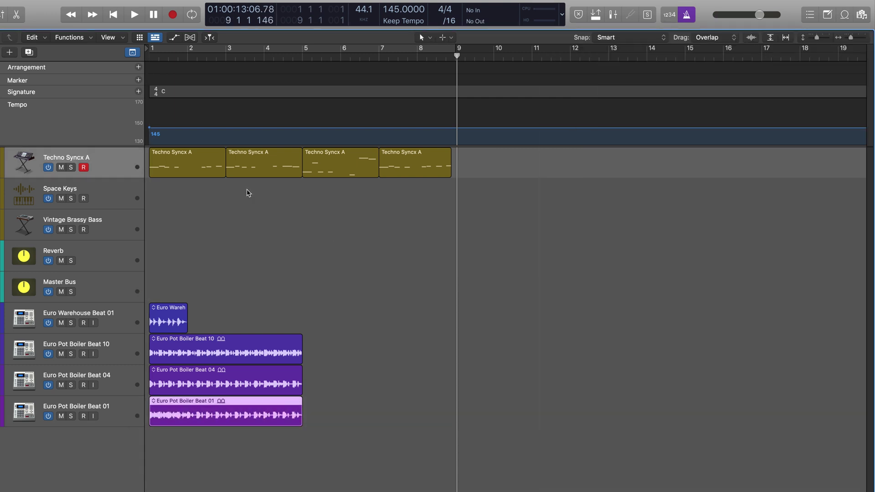
key("alt+b")
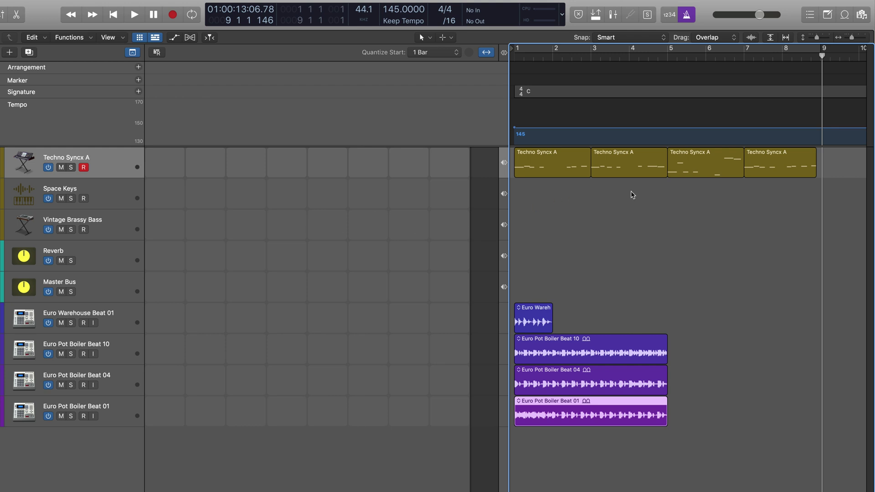
left_click_drag(740, 479, 515, 157)
left_click_drag(732, 163, 154, 165)
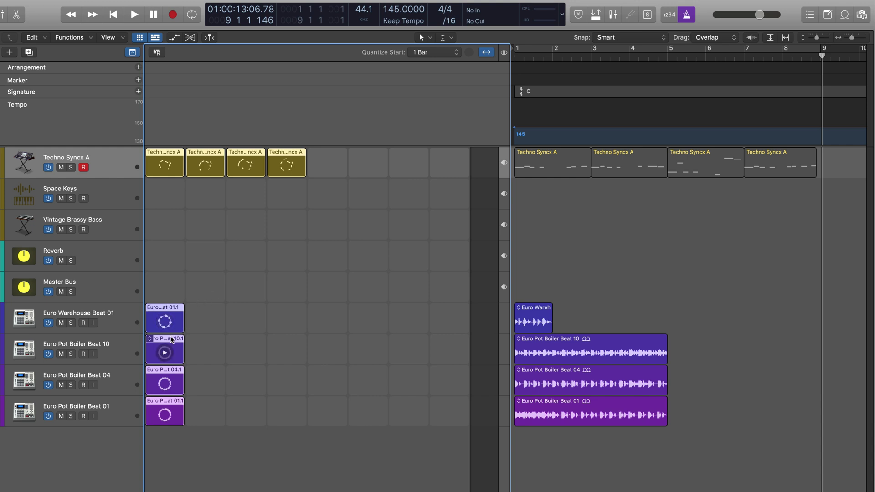
- Line up the Beat 10 and Beat 04 drum cells in the Euro Warehouse row, columns 2 and 3
left_click_drag(171, 340, 186, 351)
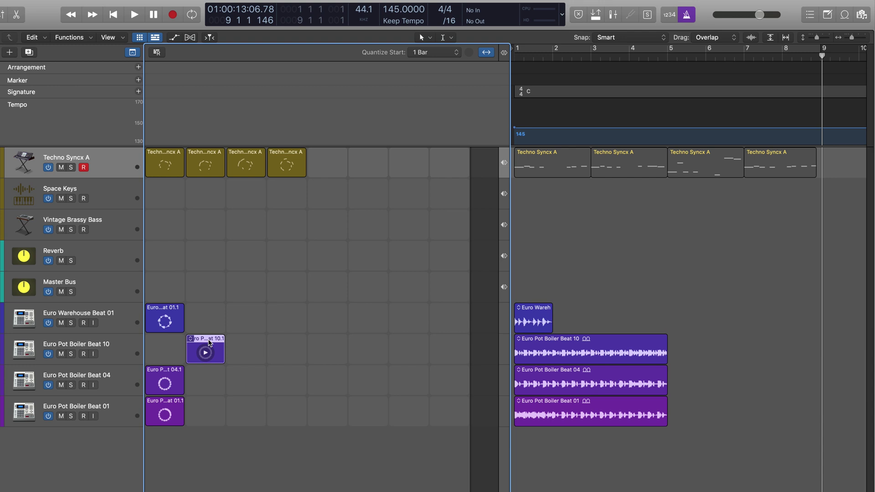
left_click_drag(209, 341, 208, 312)
left_click_drag(169, 371, 245, 314)
left_click_drag(165, 410, 277, 315)
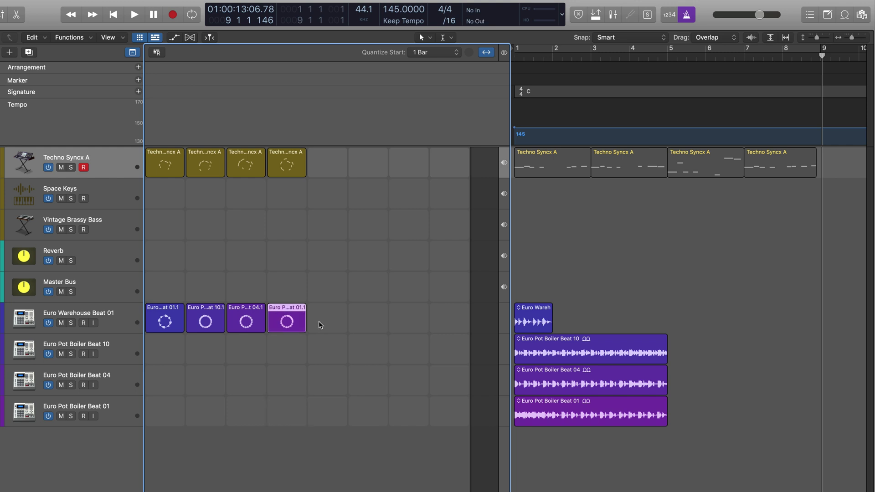
- Expand the Live Loops grid, play scene 1 and raise Euro Warehouse Beat 01 to -3.9 dB
key("alt+b")
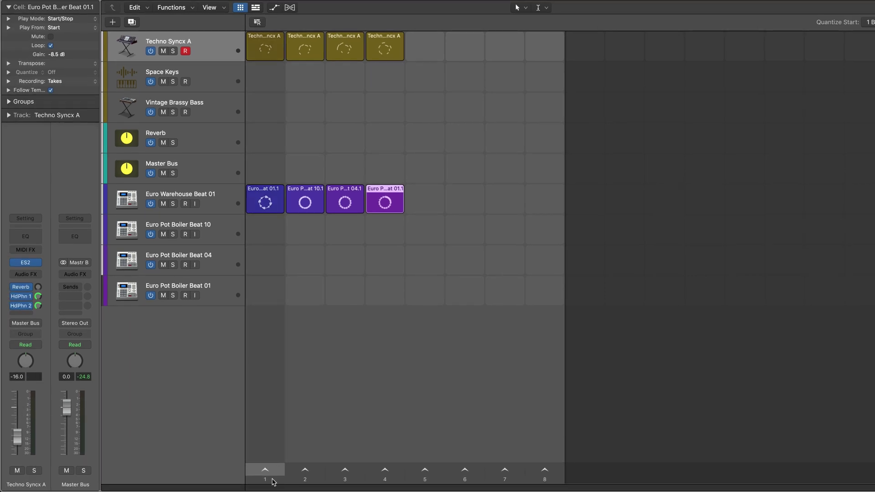
left_click(266, 471)
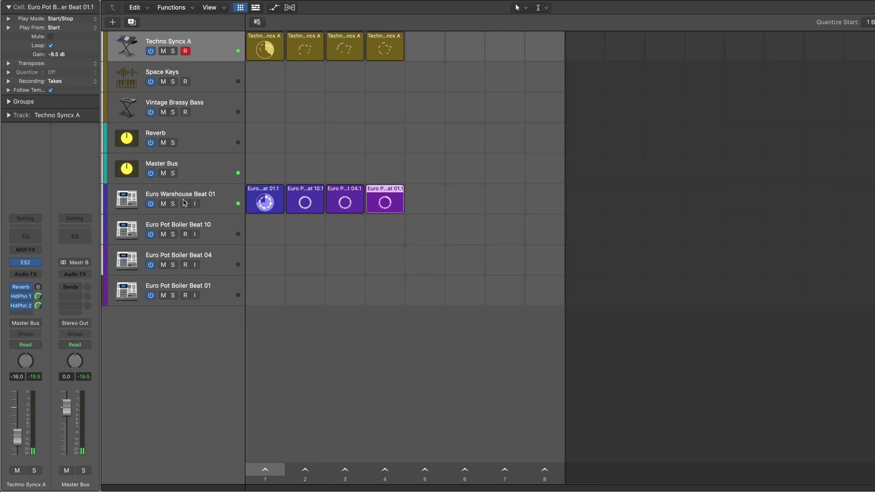
left_click(212, 197)
left_click_drag(17, 405, 17, 382)
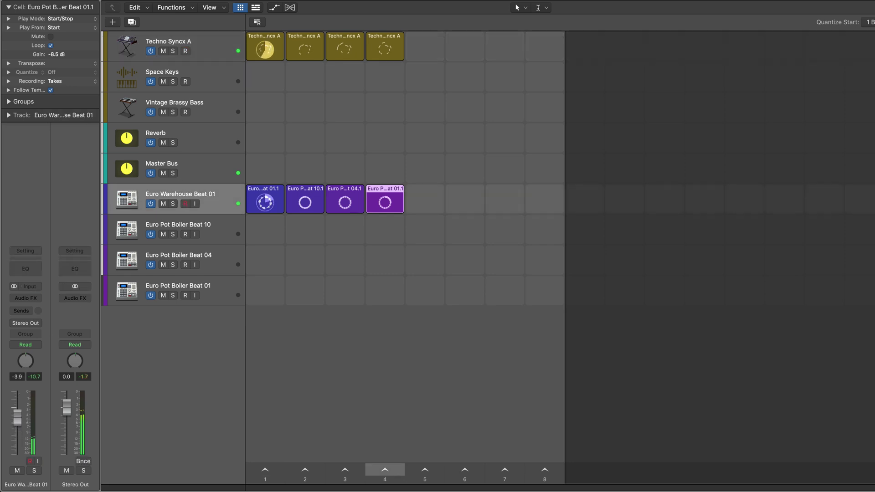
- Audition scenes 2, 3 and 4 in turn, then stop scene 4
left_click(305, 470)
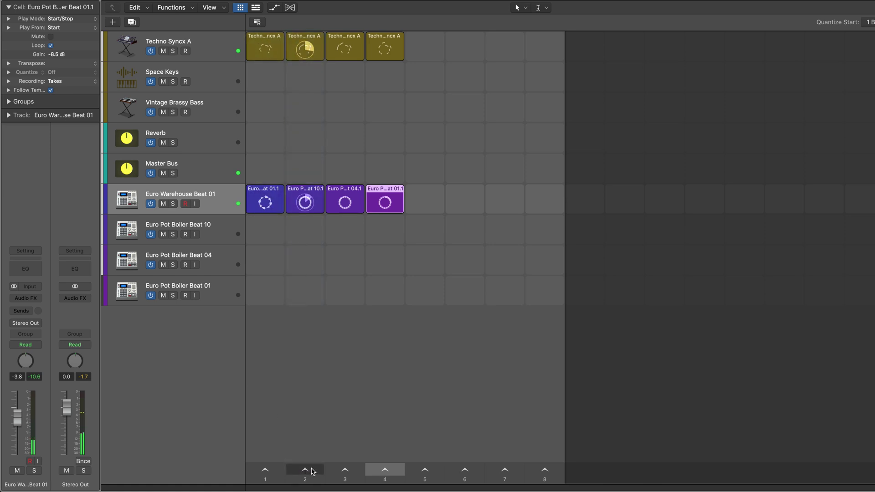
left_click(345, 471)
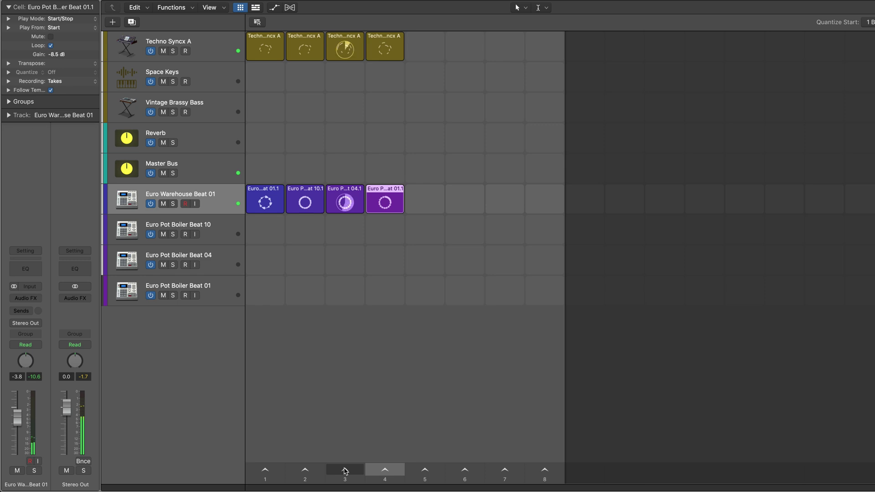
left_click(385, 471)
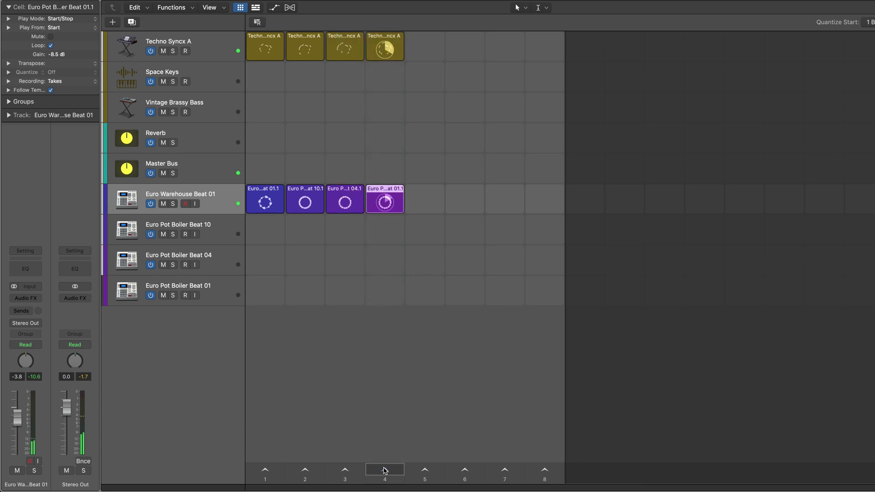
left_click(375, 468)
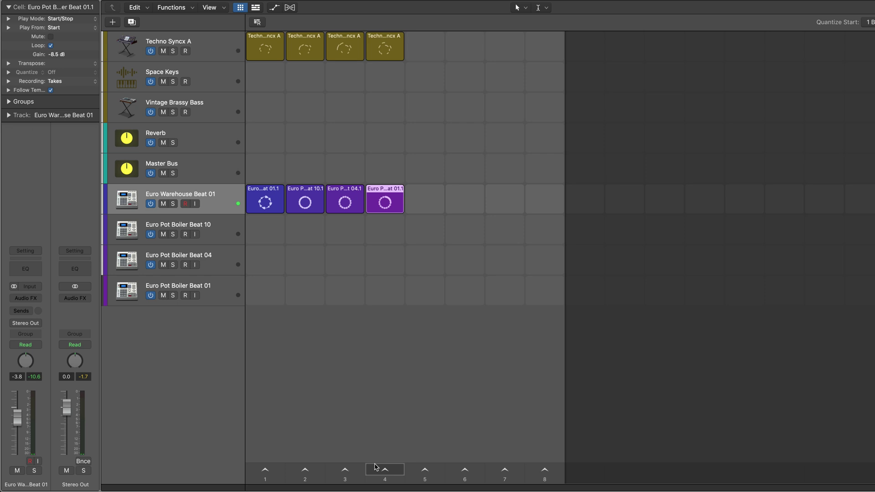
- Arm Vintage Brassy Bass and set its first cell to record Takes at Cell Length, ending at bar 3
left_click(208, 104)
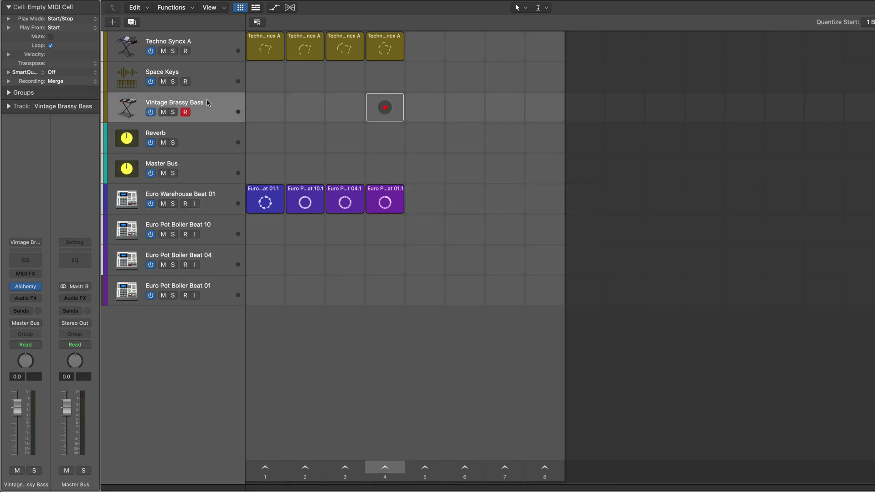
left_click(251, 97)
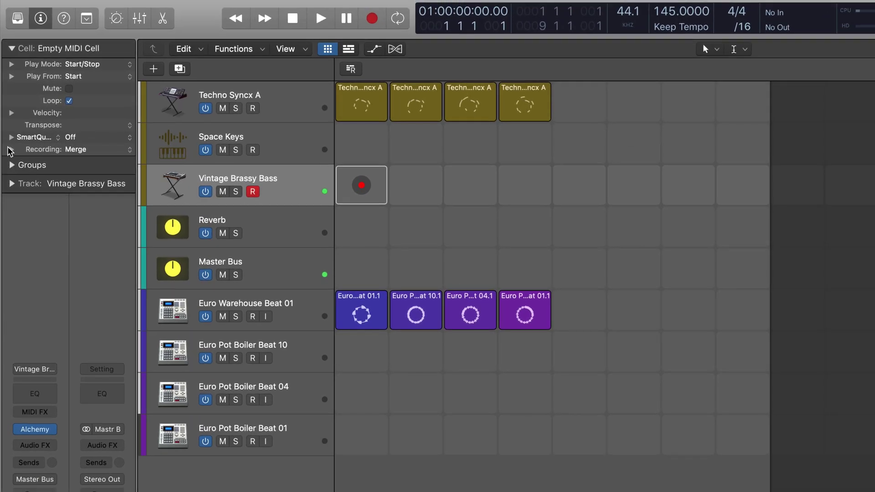
left_click(11, 150)
left_click(80, 150)
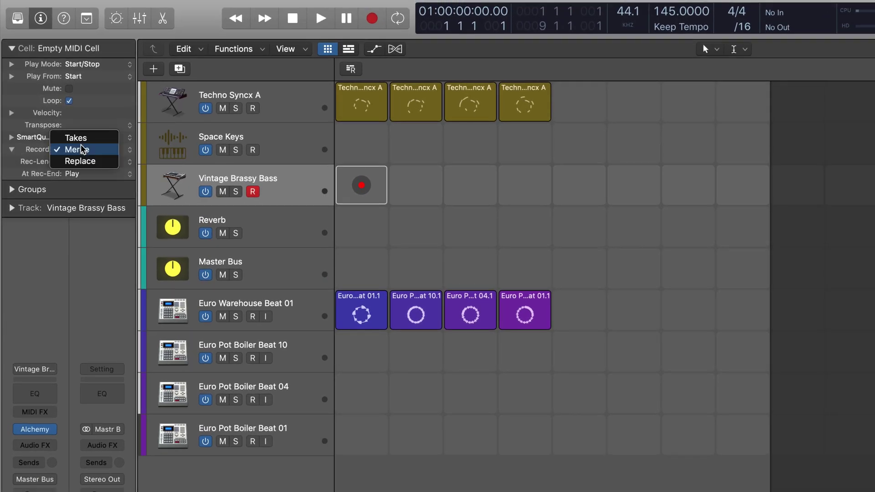
left_click(80, 139)
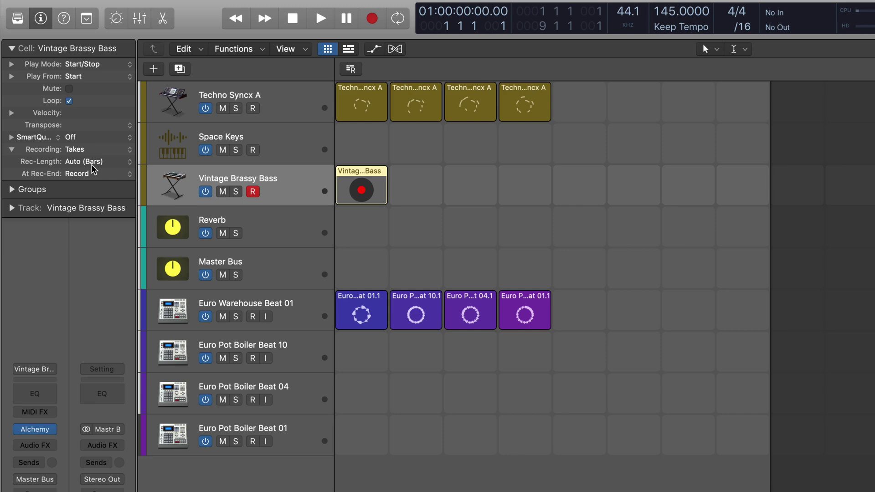
left_click(95, 162)
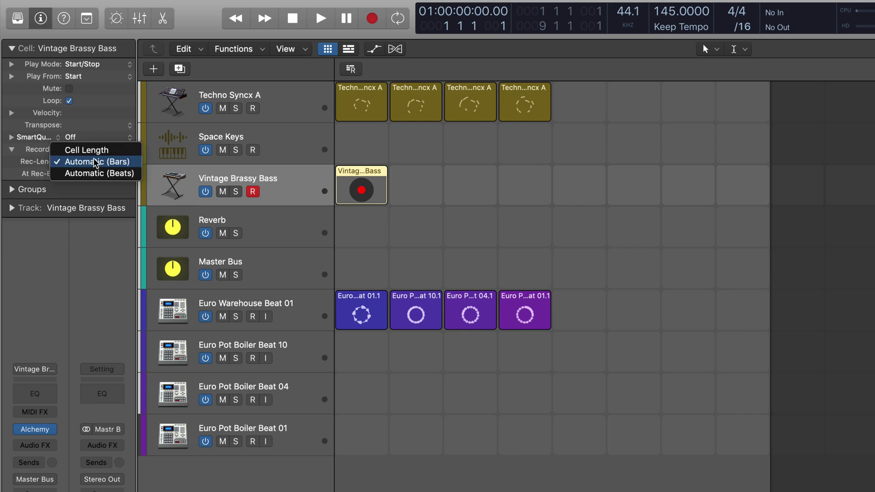
left_click(86, 147)
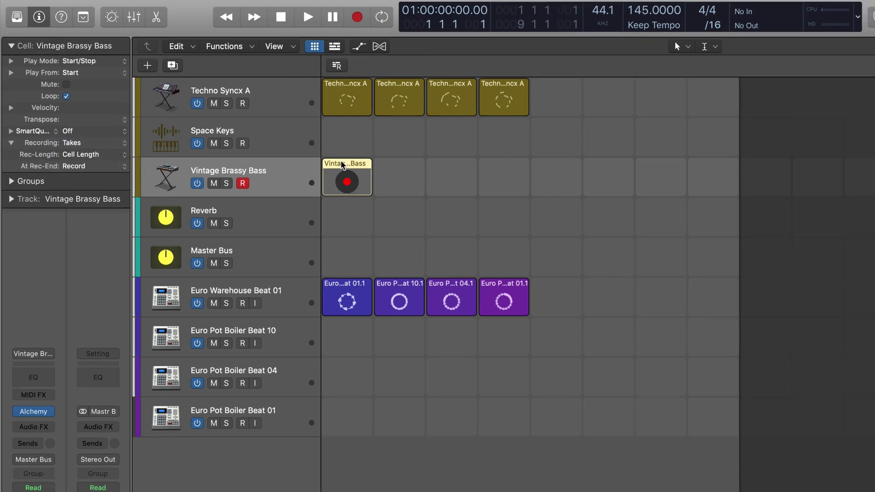
double_click(357, 173)
left_click_drag(566, 357, 393, 365)
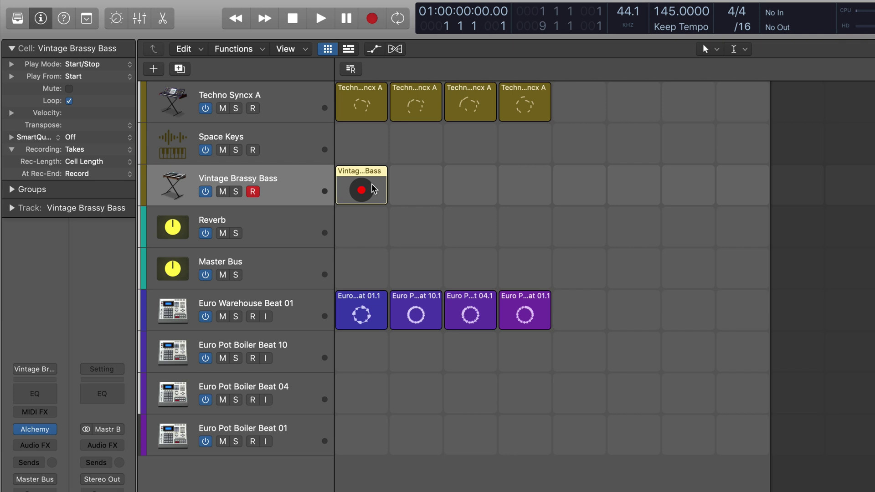
- Select the first Techno Syncx A and Euro Warehouse cells, then record takes into the Vintage Brassy Bass cell
left_click(378, 113)
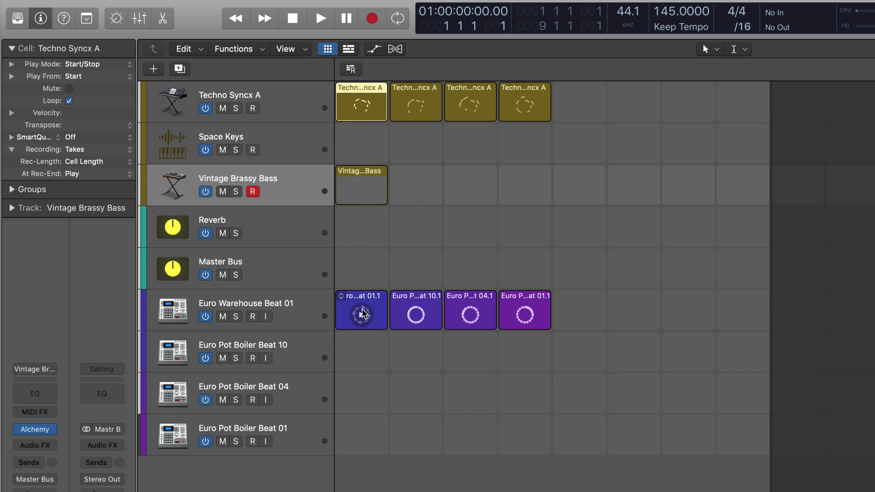
left_click(378, 301, "shift")
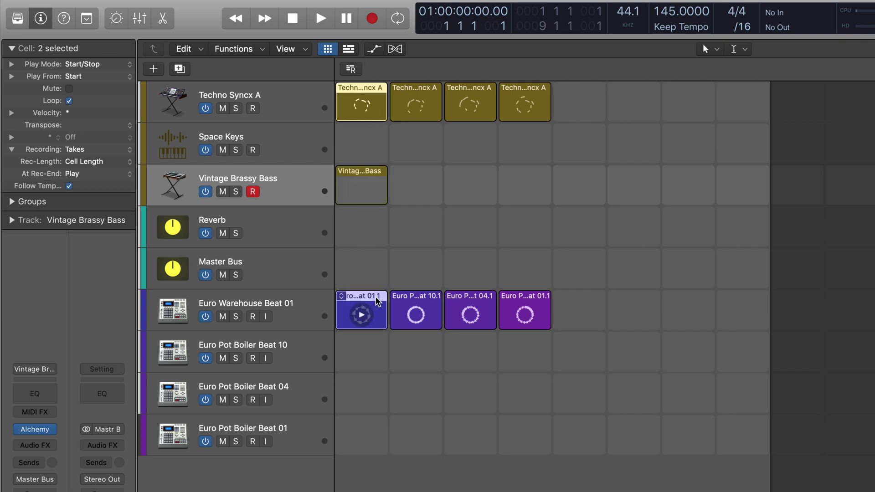
left_click(362, 191)
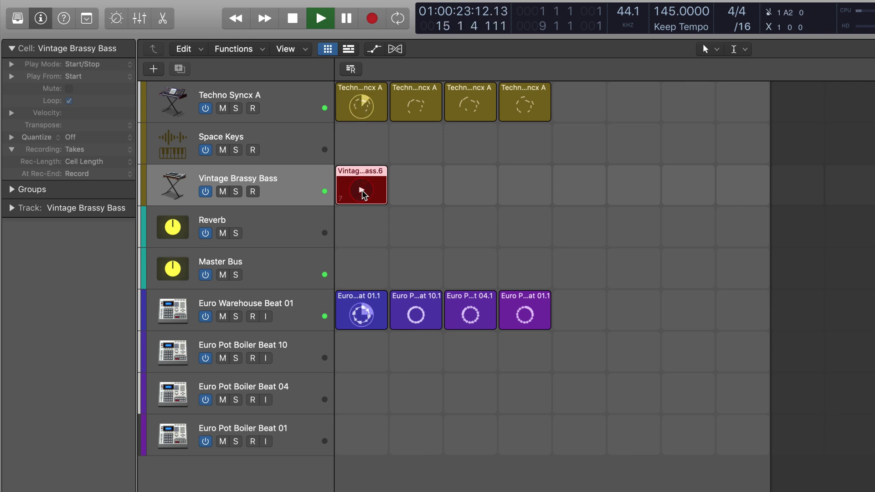
left_click(364, 195)
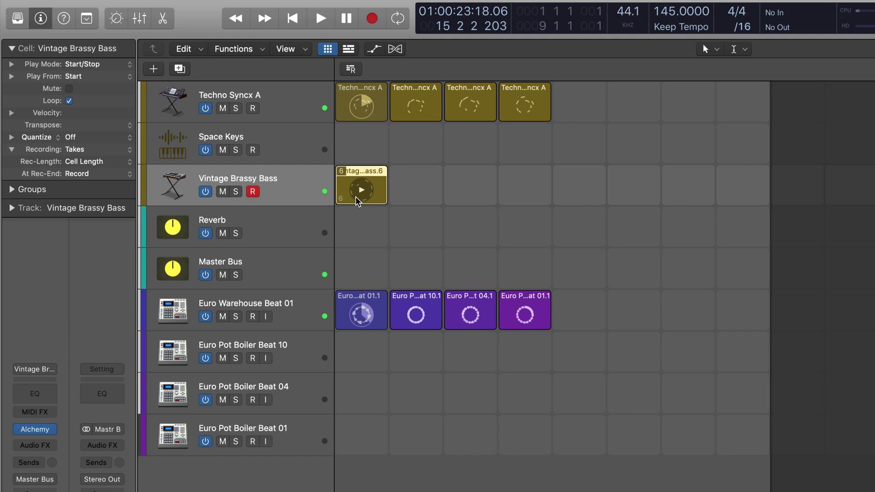
- Quantize the Vintage Brassy Bass cell to 1/8 Note and unpack its six takes into the next empty cells to the right
left_click(103, 141)
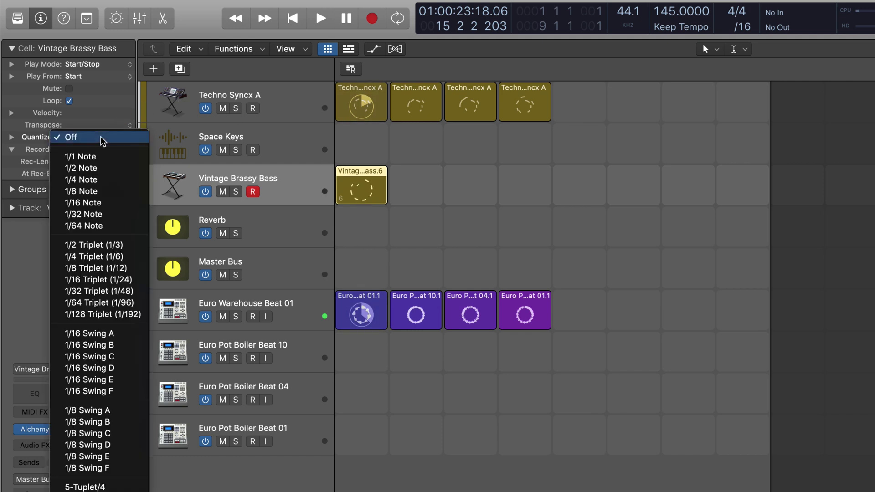
left_click(103, 192)
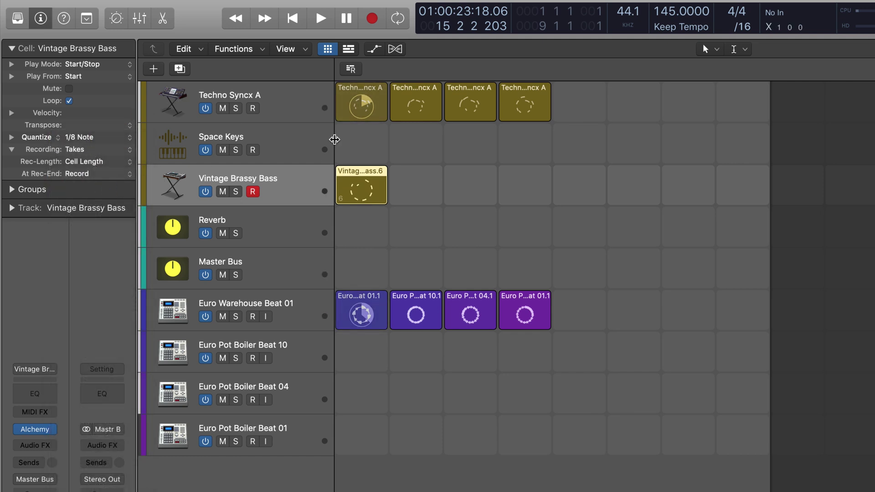
mouse_move(351, 185)
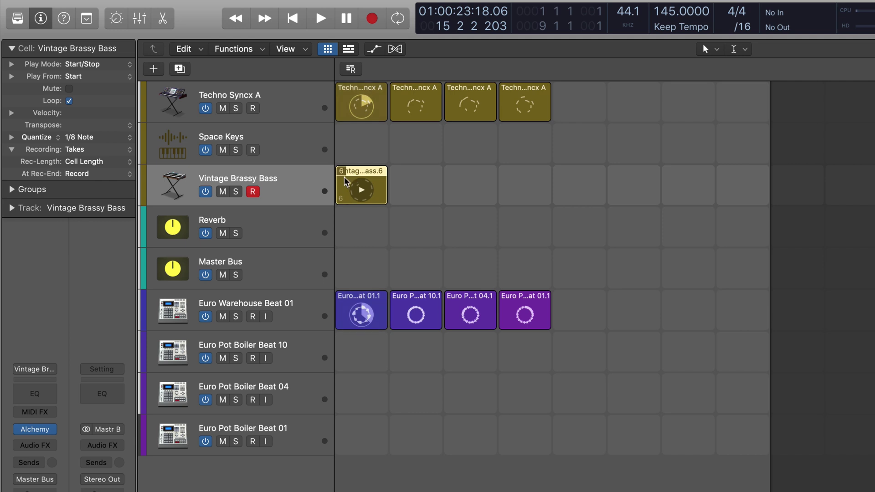
left_click(343, 172)
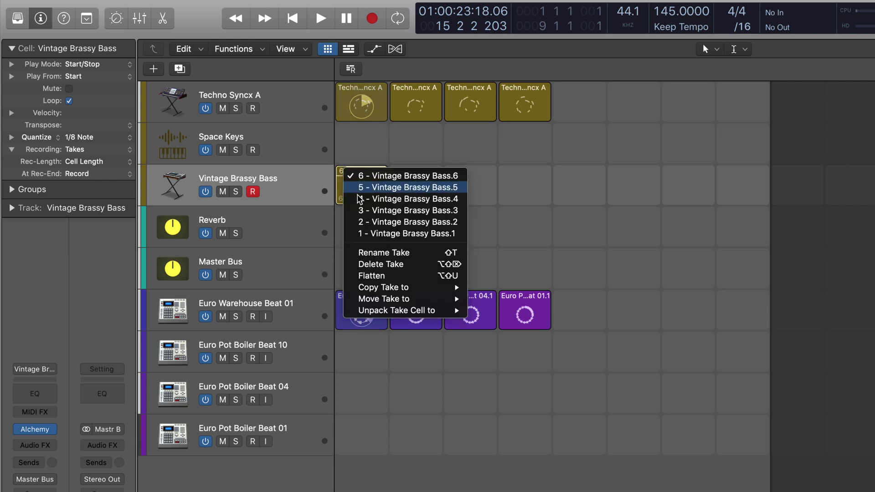
mouse_move(429, 312)
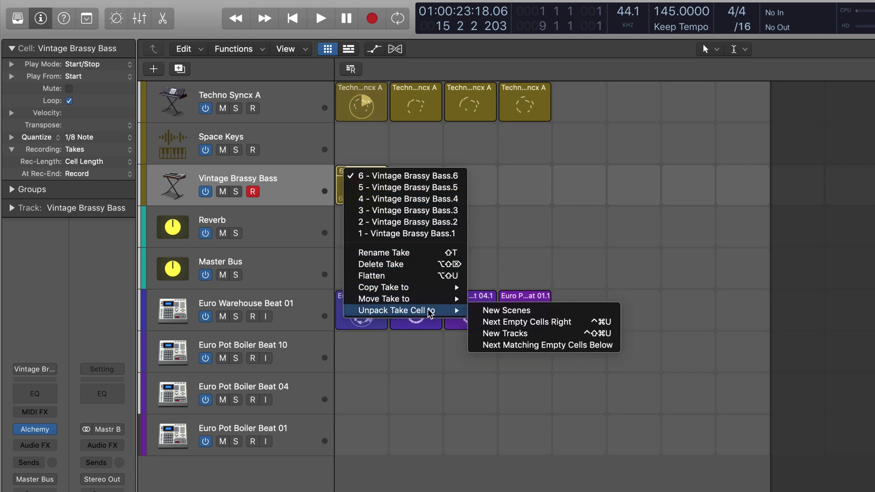
left_click(518, 322)
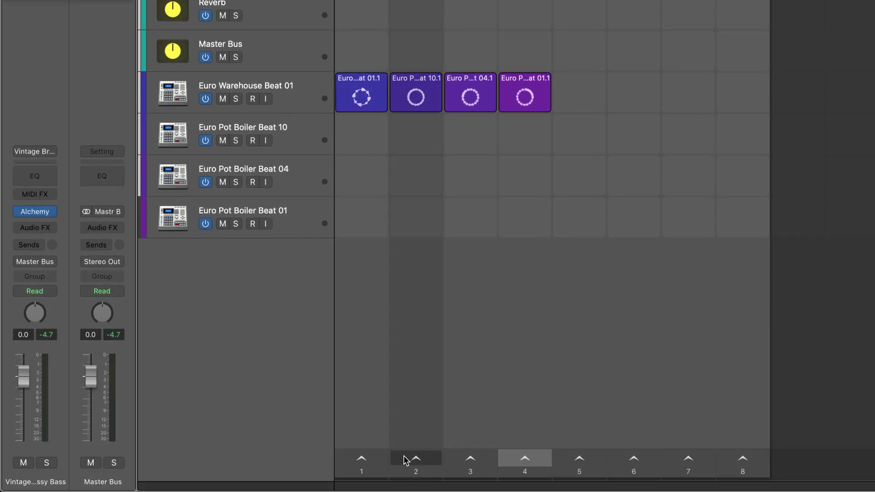
- Play drum scene 2, Euro Pot Boiler Beat 10, then scene 3, Beat 04
left_click(419, 460)
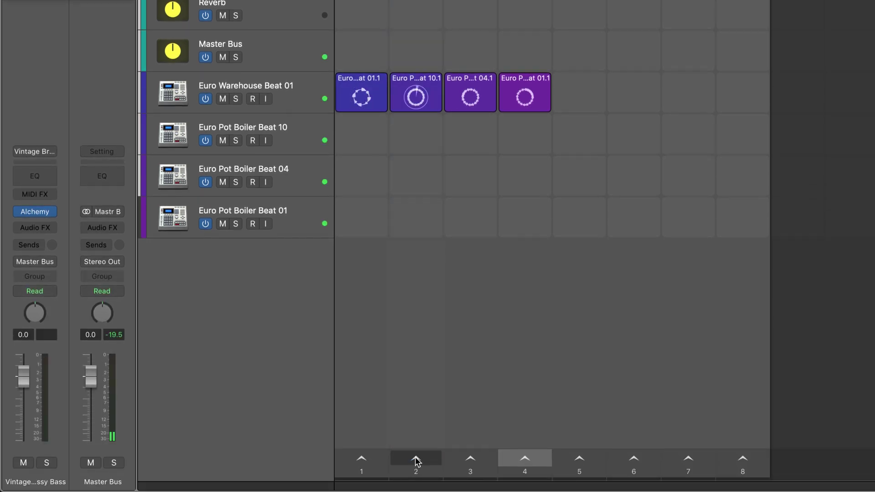
left_click(472, 457)
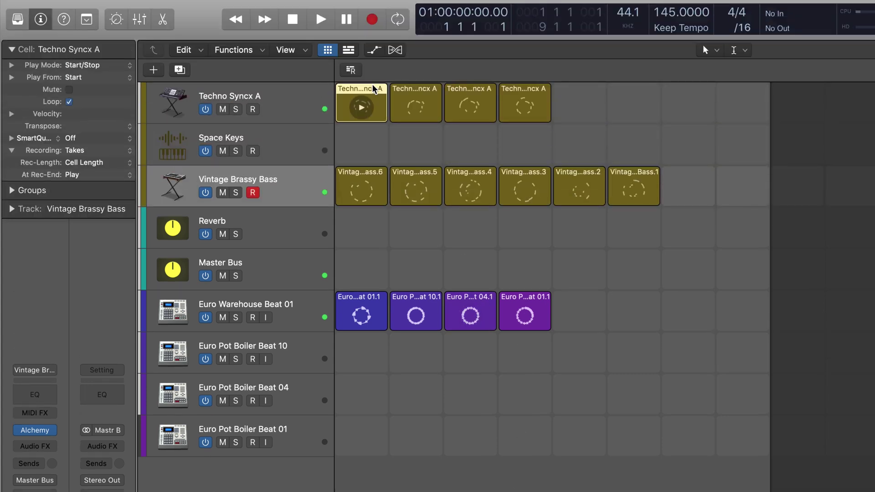
- Select all four Techno Syncx A cells, set them to 1/8 Note quantize, and record-arm Space Keys
left_click(415, 94, "shift")
left_click(463, 89, "shift")
left_click(525, 91, "shift")
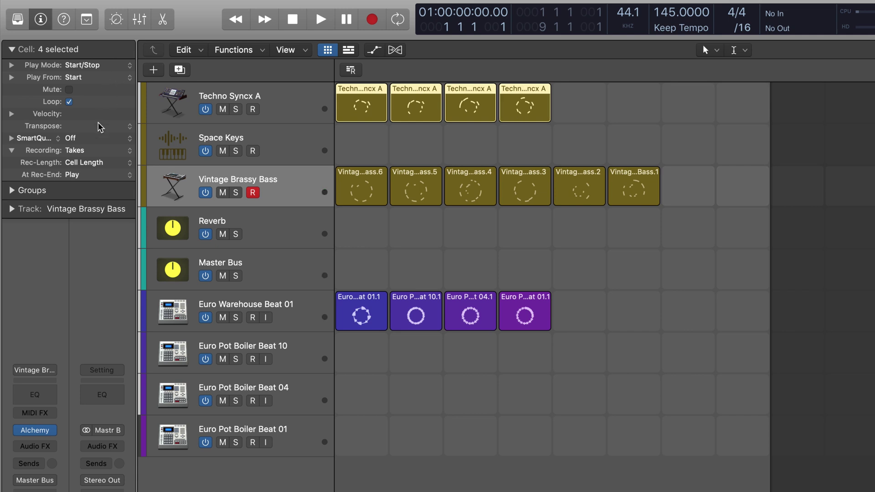
left_click(75, 139)
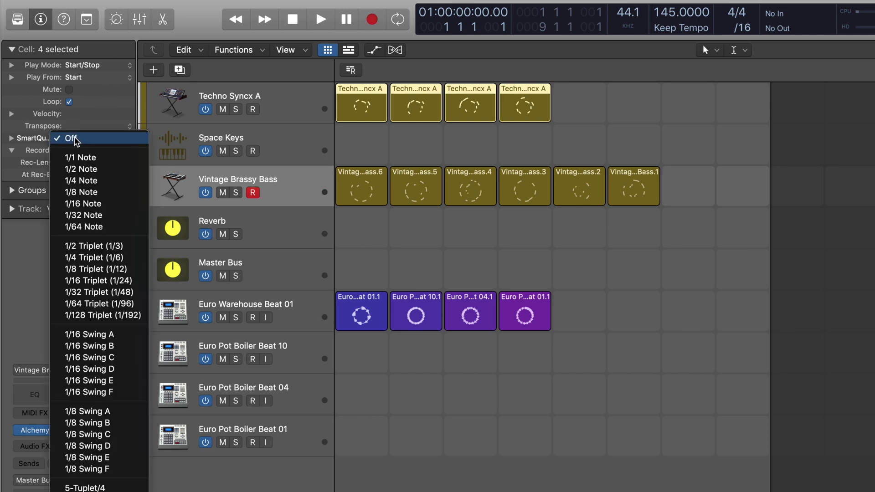
left_click(91, 194)
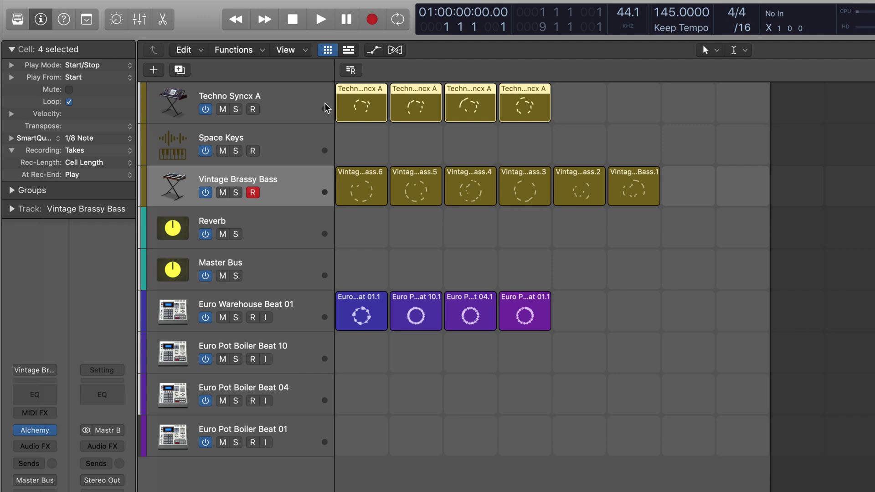
left_click(283, 150)
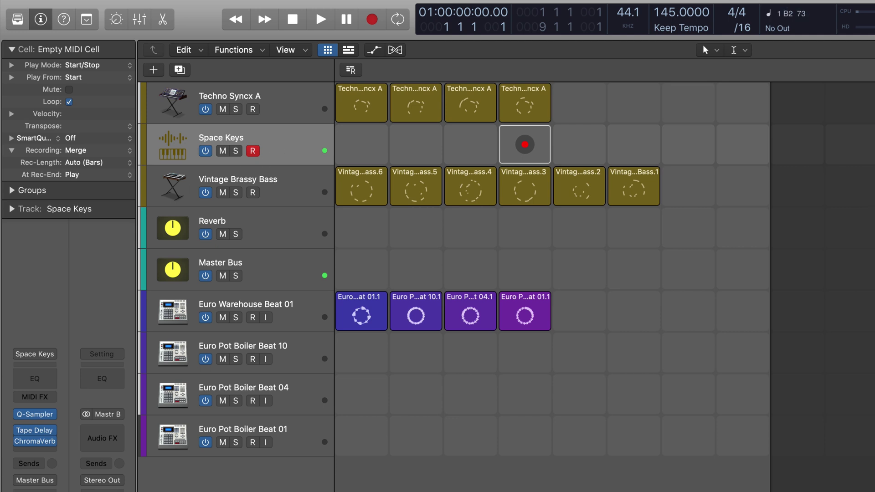
- Set the first Space Keys cell to 1/8 Note, Takes recording and Cell Length, then shorten its loop in the Piano Roll
left_click(365, 136)
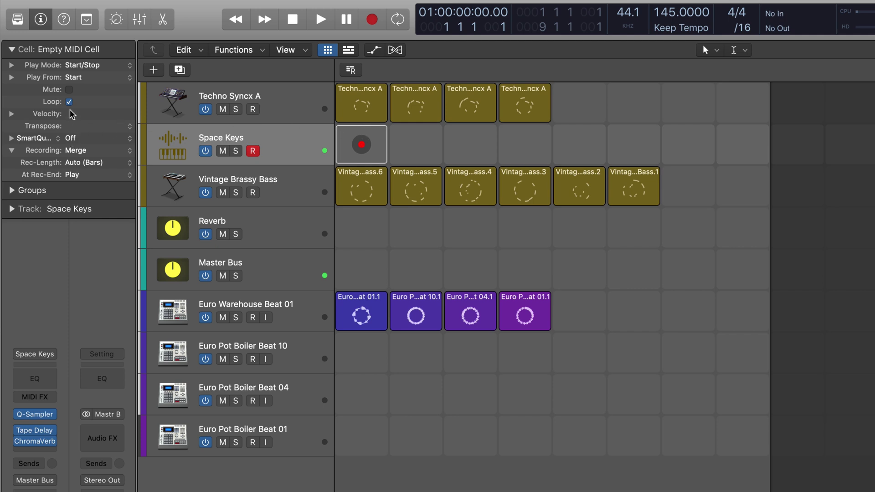
left_click(73, 138)
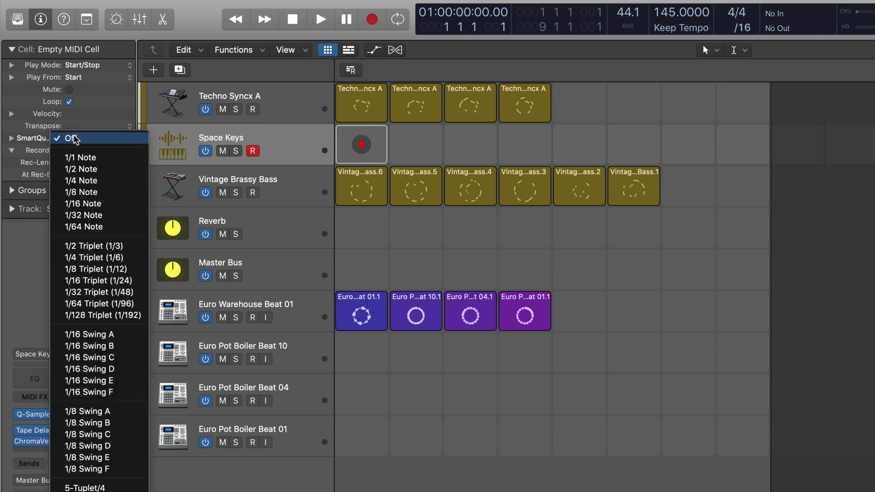
left_click(85, 191)
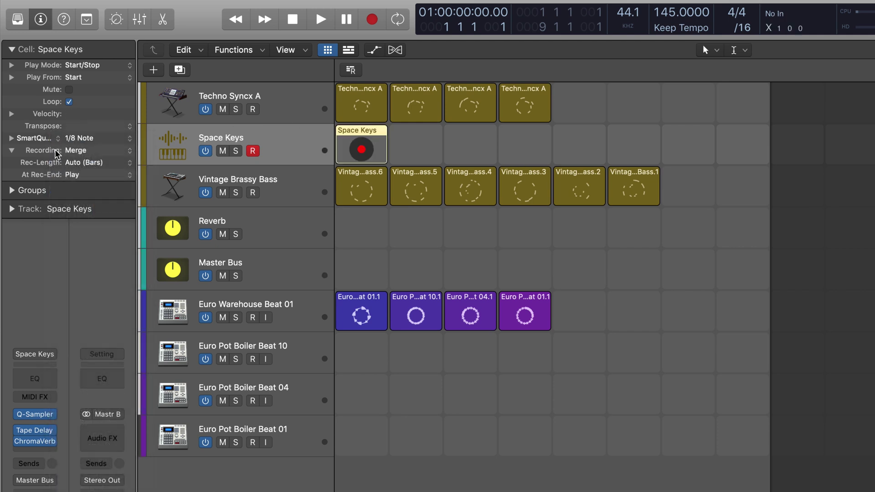
left_click(98, 150)
left_click(94, 140)
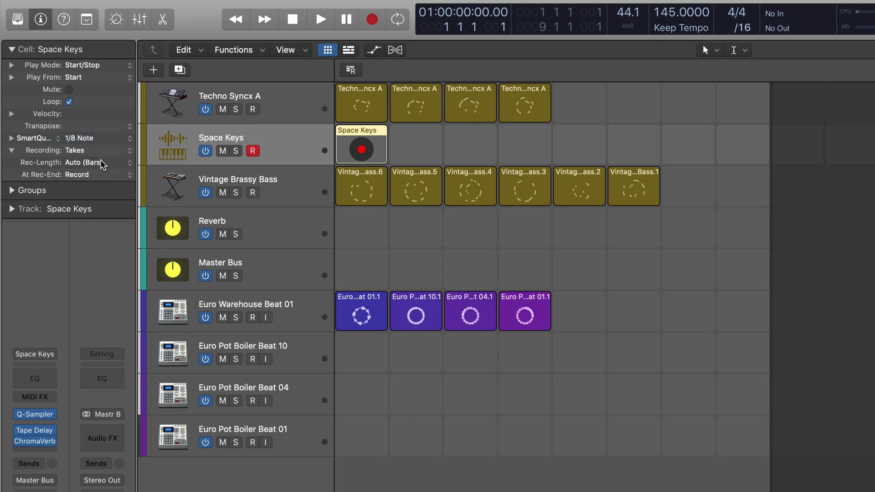
left_click(104, 163)
left_click(83, 149)
double_click(364, 139)
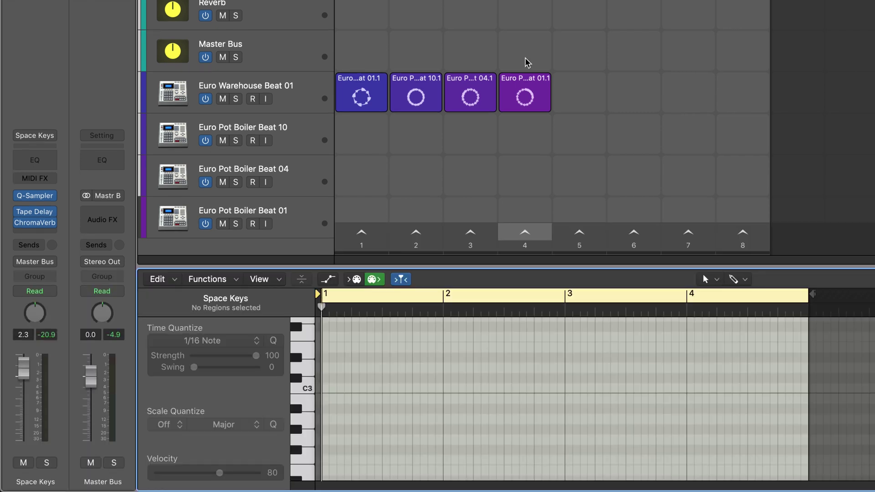
left_click_drag(810, 294, 566, 300)
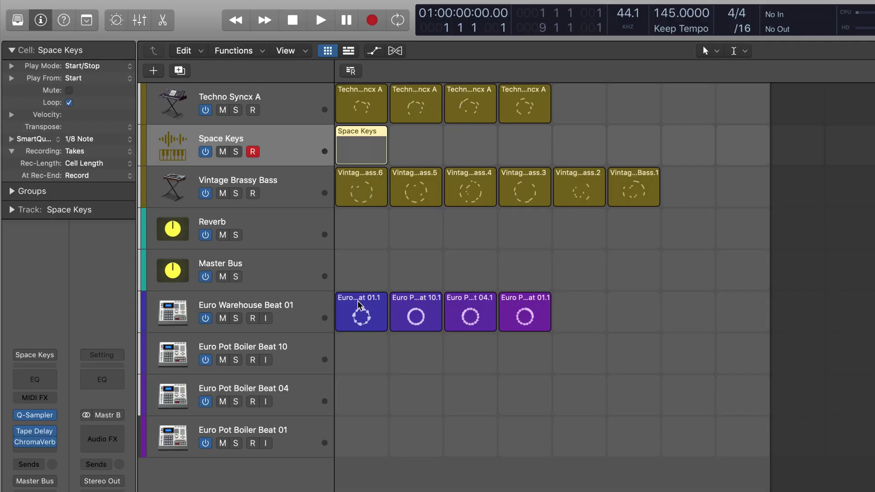
- Record four keys takes into Space Keys over the Euro Warehouse, first bass and first Techno Syncx A cells
left_click(362, 97)
left_click(381, 176, "shift")
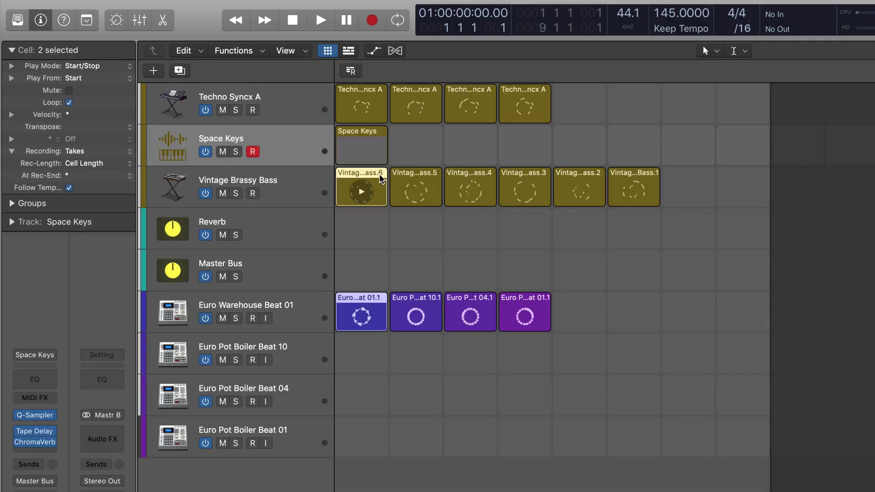
left_click(378, 93, "shift")
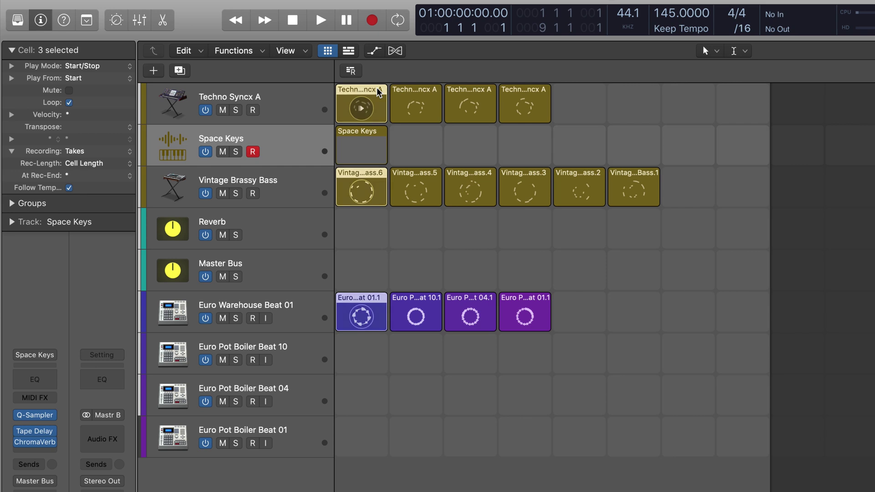
left_click(361, 151)
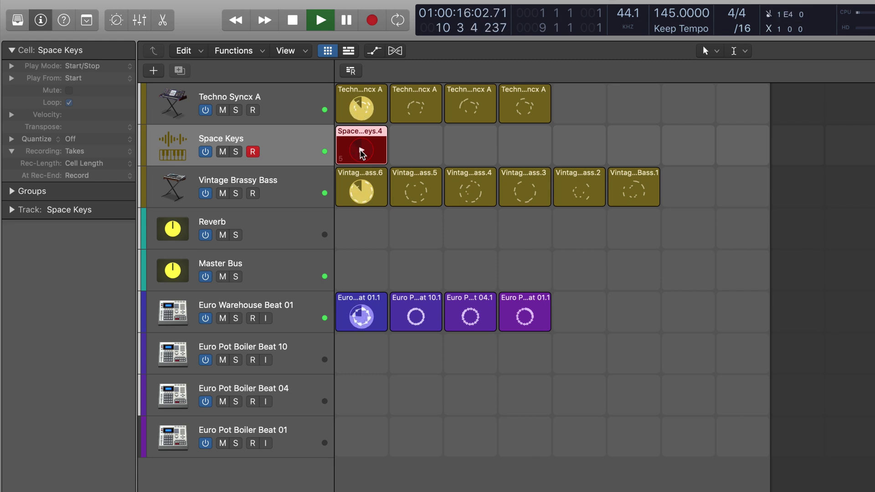
left_click(362, 154)
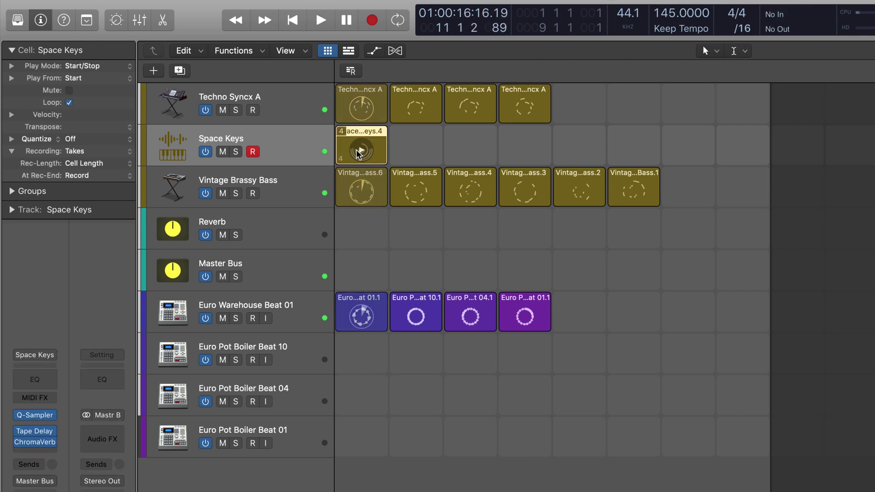
- Stop the Space Keys cell, return to the start, and unpack its four takes into the empty cells to the right
left_click(347, 140)
key("Return")
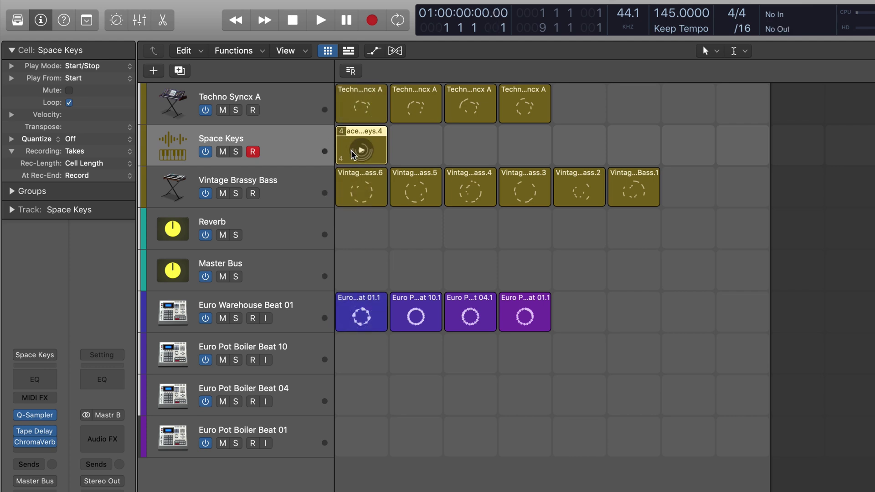
left_click(341, 131)
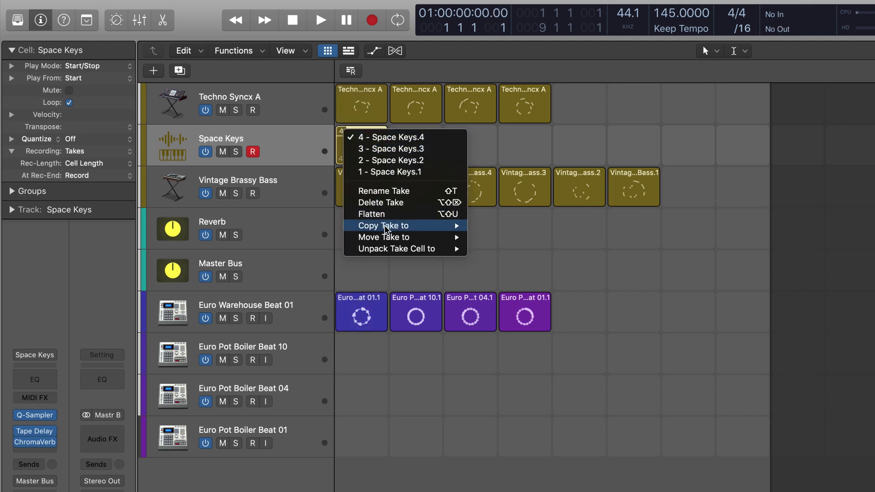
mouse_move(401, 250)
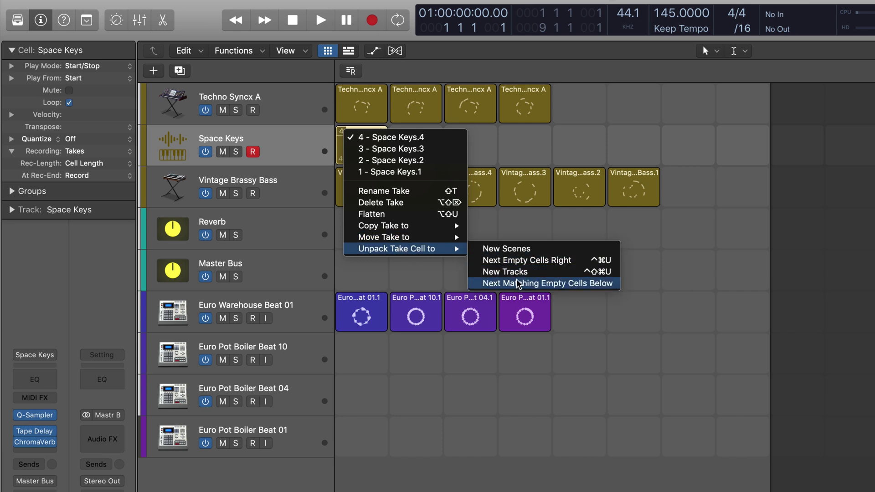
left_click(523, 260)
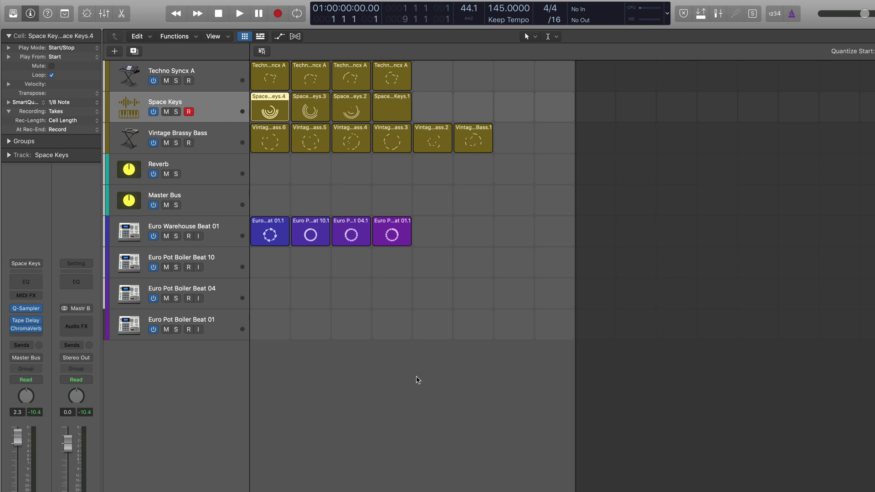
- Delete the eight earlier regions from the Tracks area and arm Live Loops Performance Record
key("alt+b")
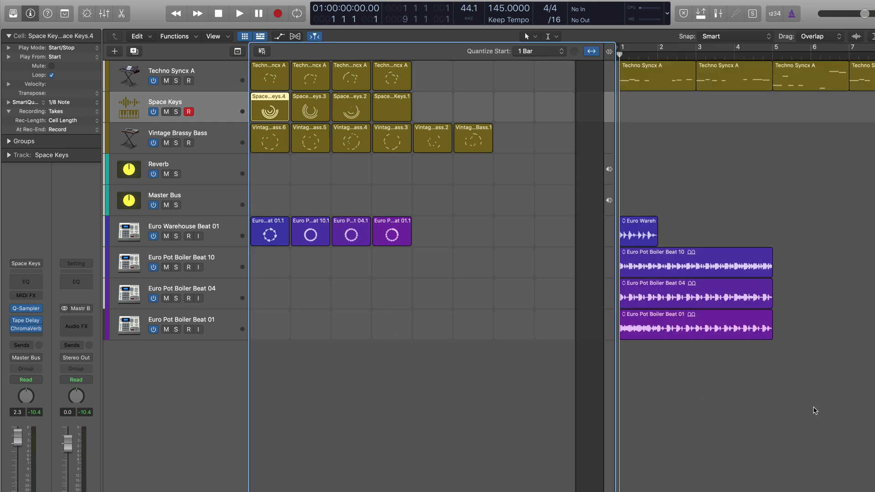
left_click_drag(815, 410, 638, 73)
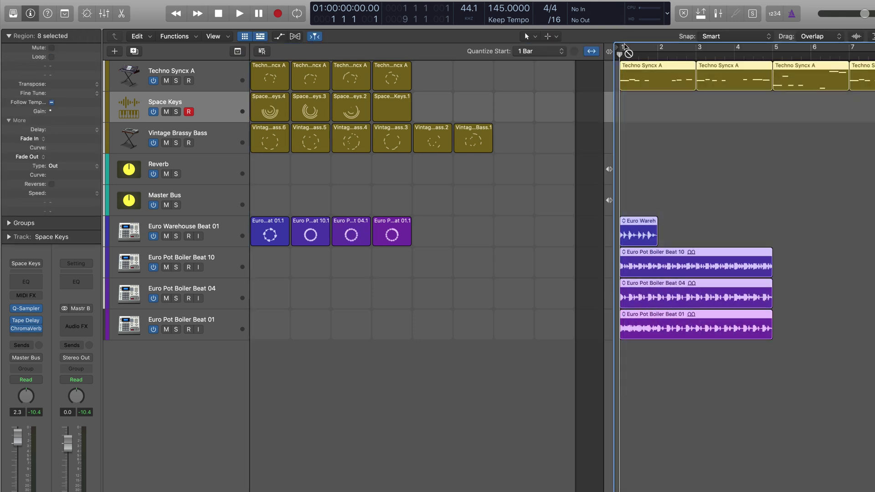
key("Delete")
left_click(264, 53)
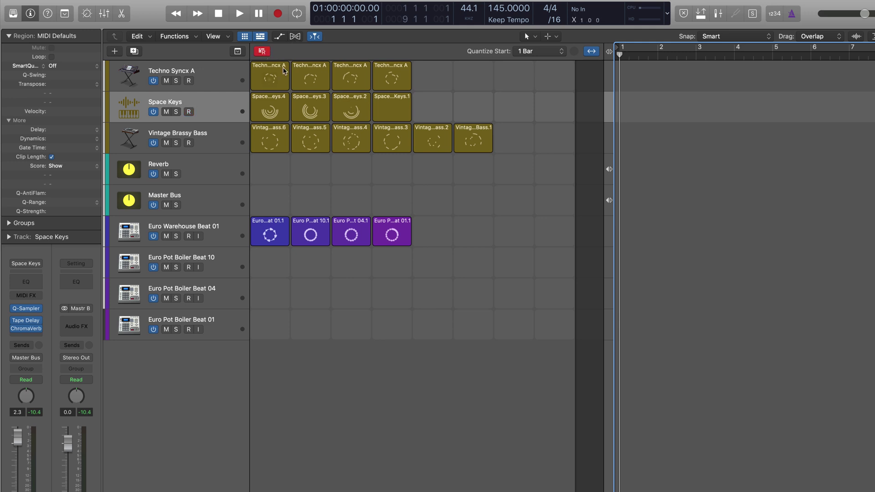
- Start recording with Euro Pot Boiler Beat 04.1, then launch Space Keys.3 and queue Vintage Brassy Bass.6
mouse_move(341, 148)
left_click(350, 223)
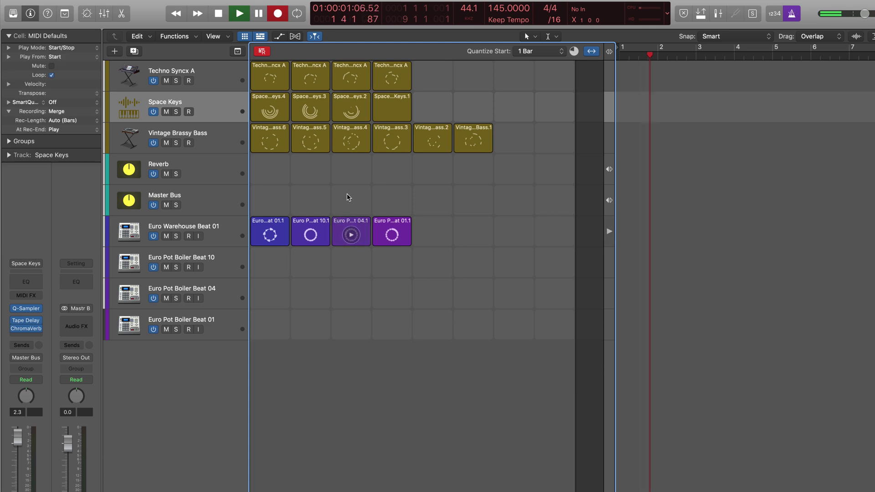
left_click(351, 112)
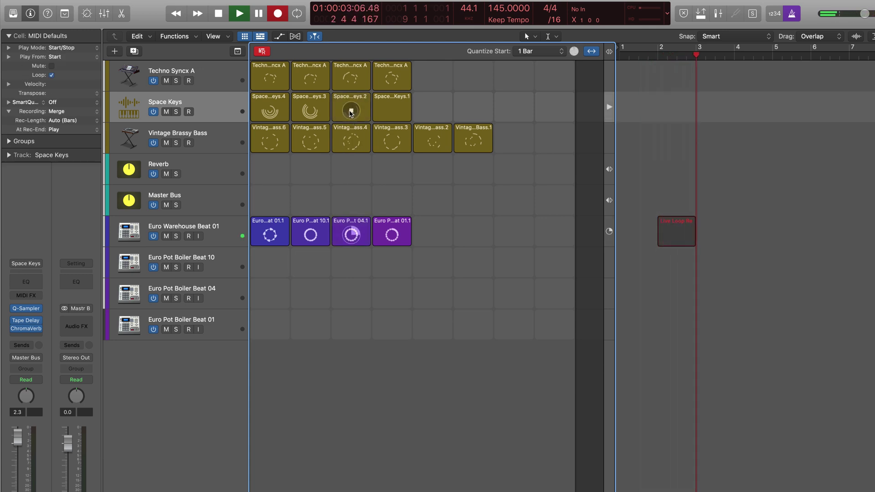
left_click(312, 112)
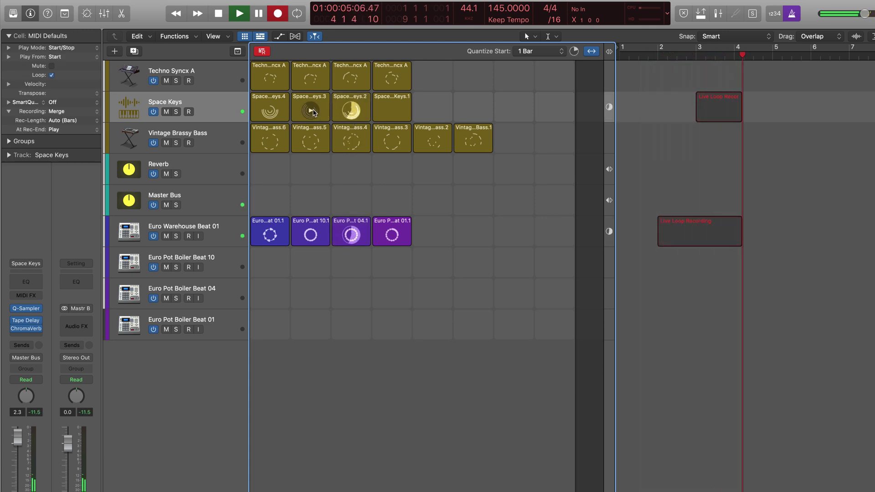
left_click(313, 112)
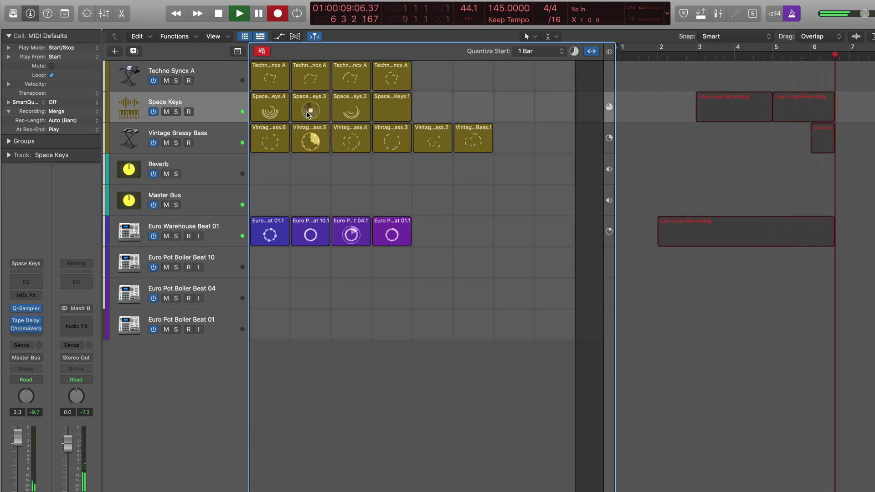
left_click(271, 143)
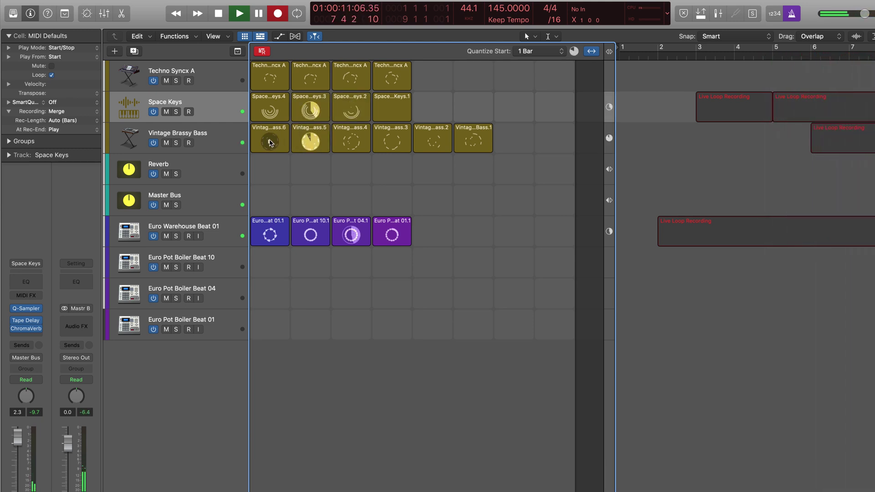
- Stop Space Keys.3, bring in Techno Syncx A, Beat 10.1, Warehouse Beat 01.1 and Space Keys.4, then stop Techno and Warehouse
left_click(311, 111)
left_click(351, 80)
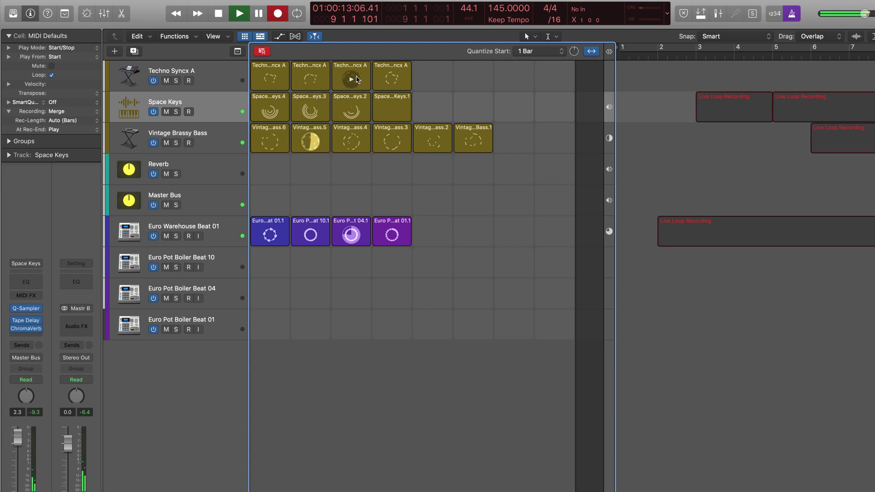
left_click(315, 237)
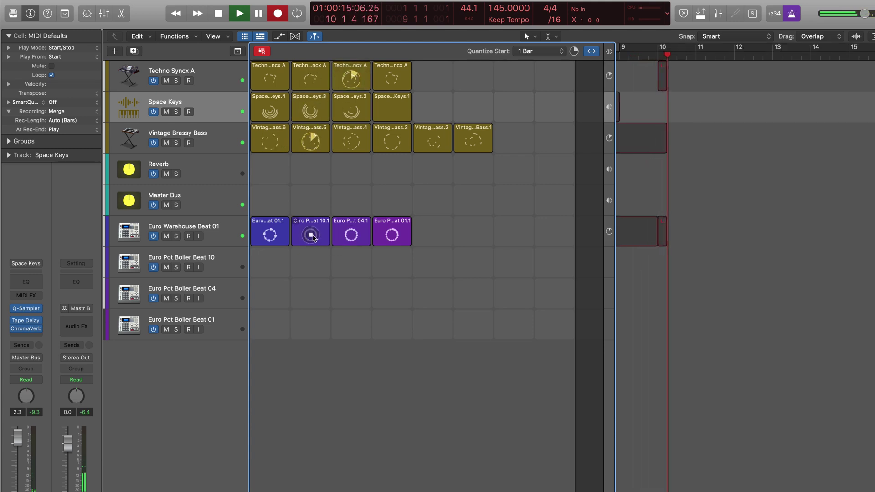
left_click(271, 235)
left_click(269, 139)
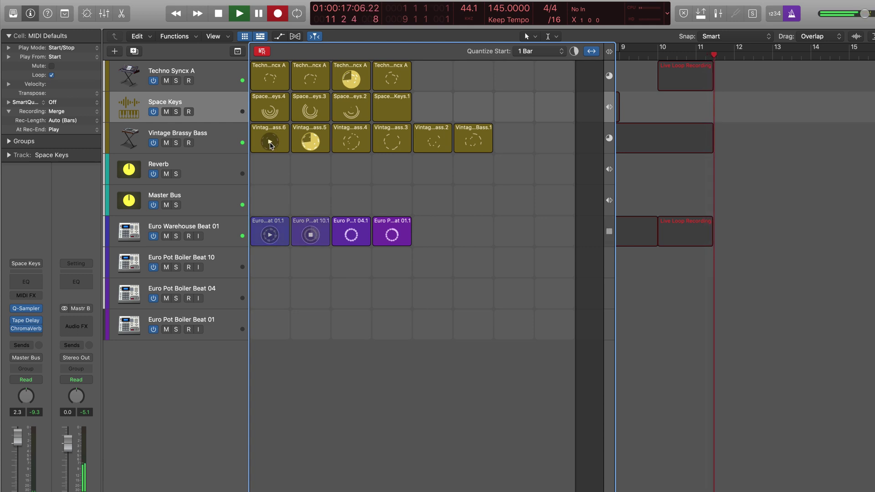
left_click(270, 111)
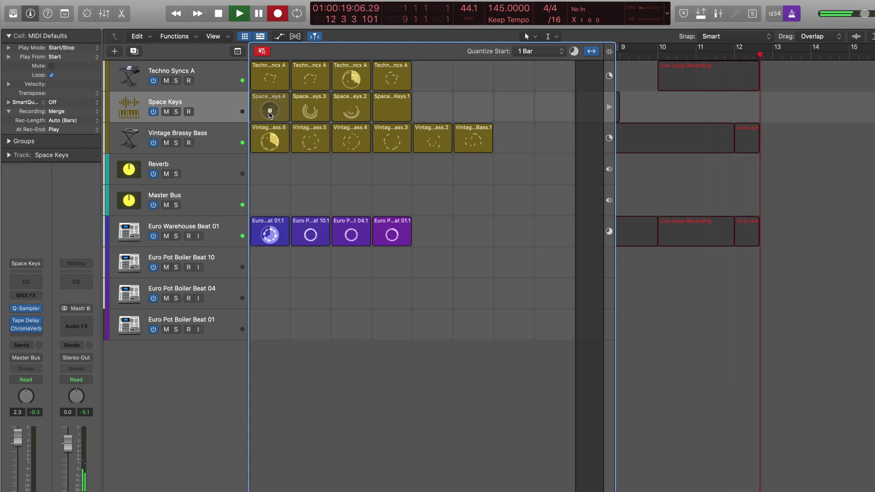
left_click(352, 81)
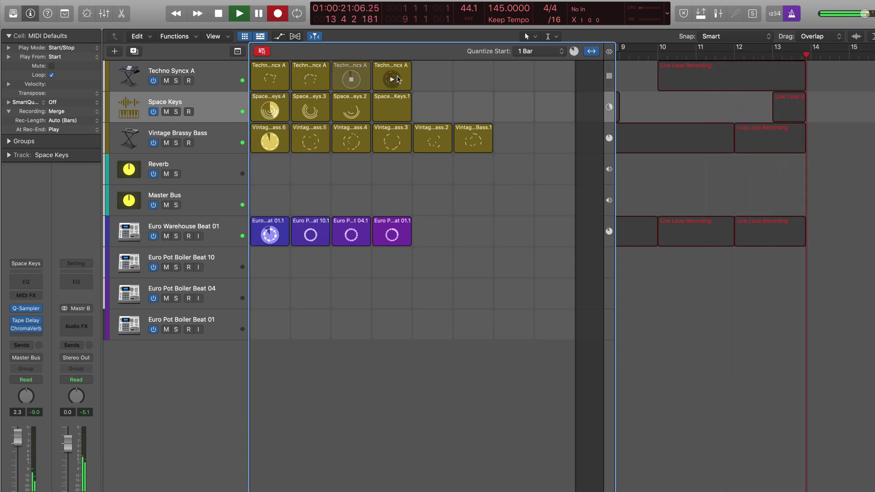
left_click(277, 236)
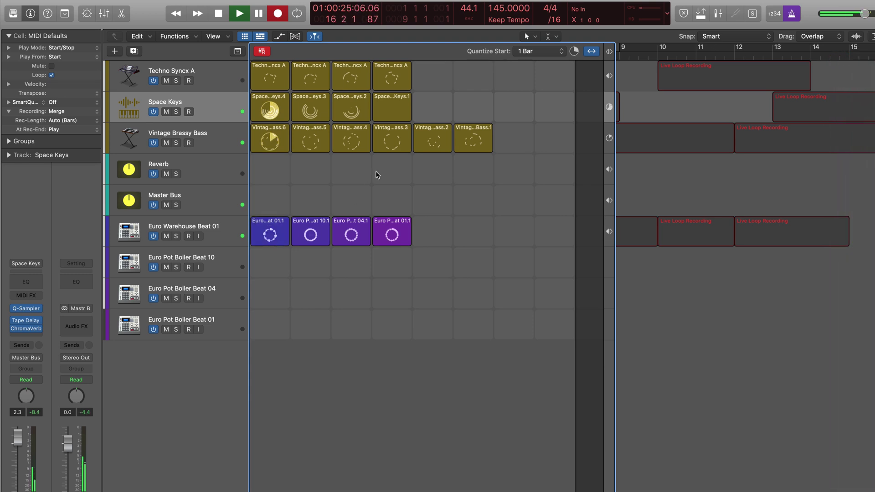
- Launch Beat 01.1, cycle bass takes 3, 5 and 1 with Space Keys.3 and Techno Syncx A, then stop recording
left_click(384, 227)
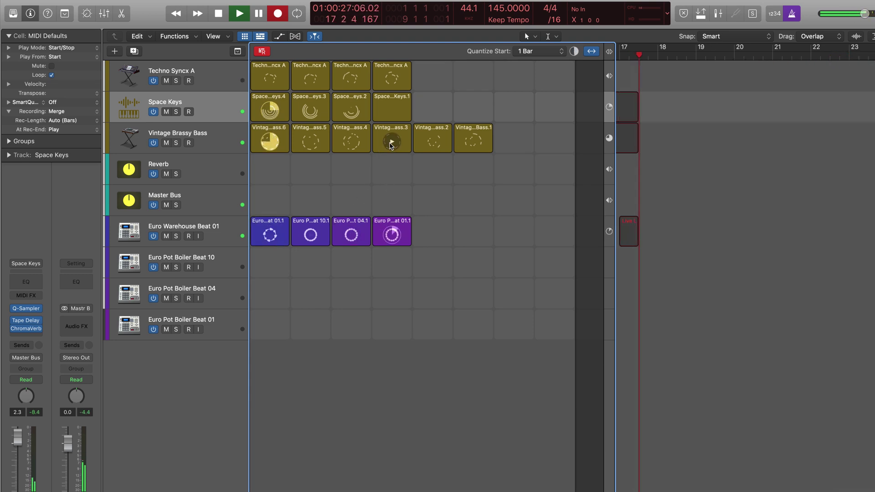
left_click(394, 143)
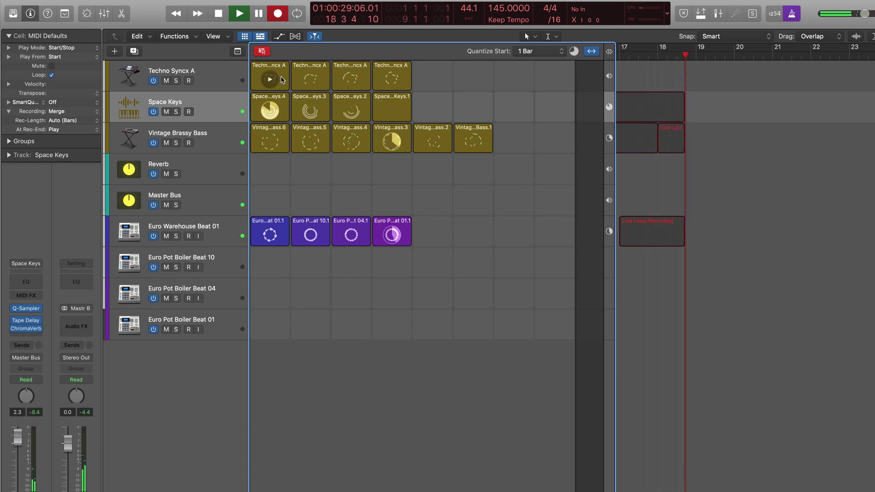
left_click(351, 81)
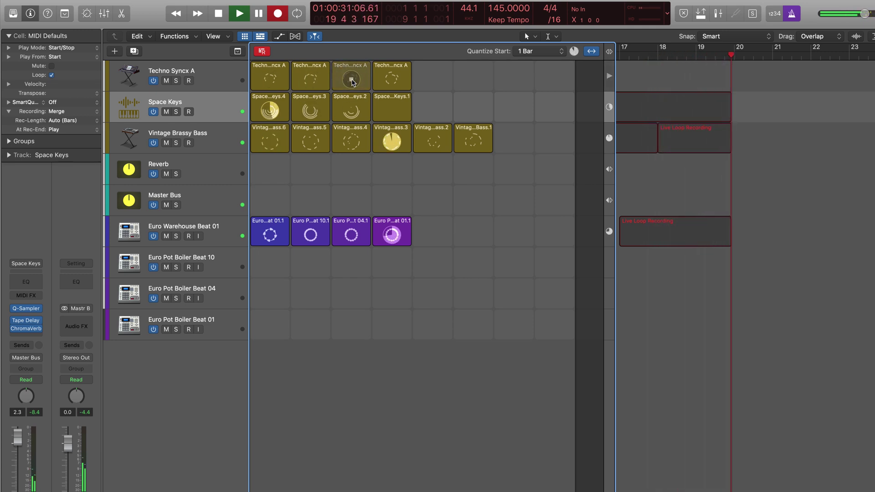
left_click(312, 111)
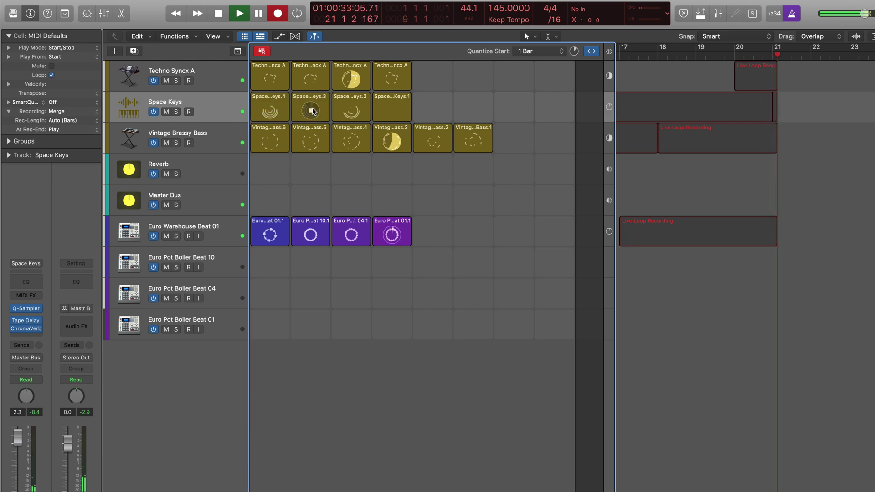
left_click(311, 142)
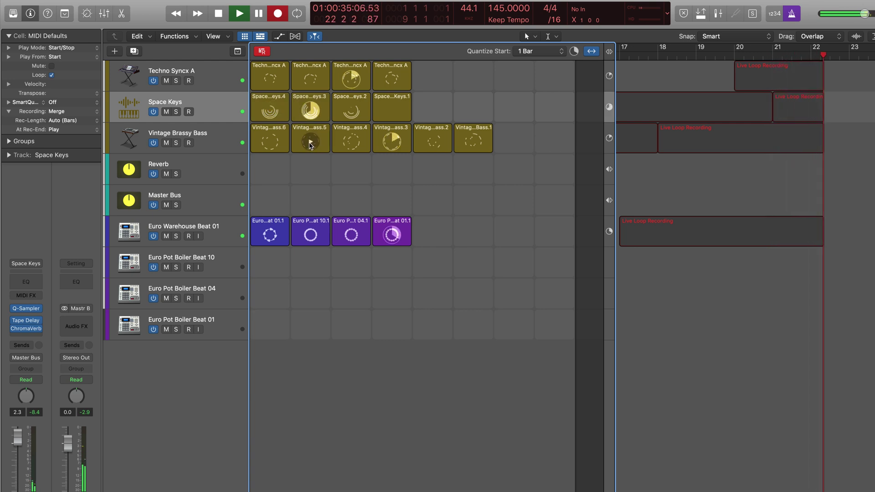
left_click(473, 142)
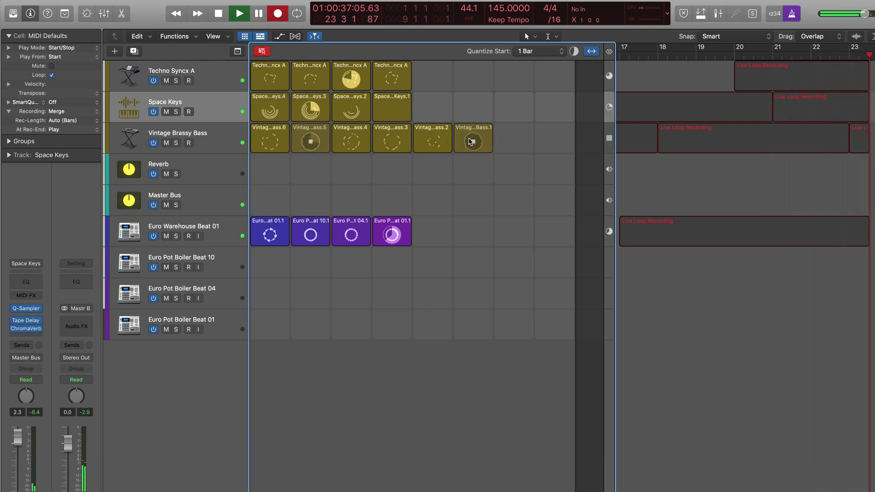
left_click(390, 84)
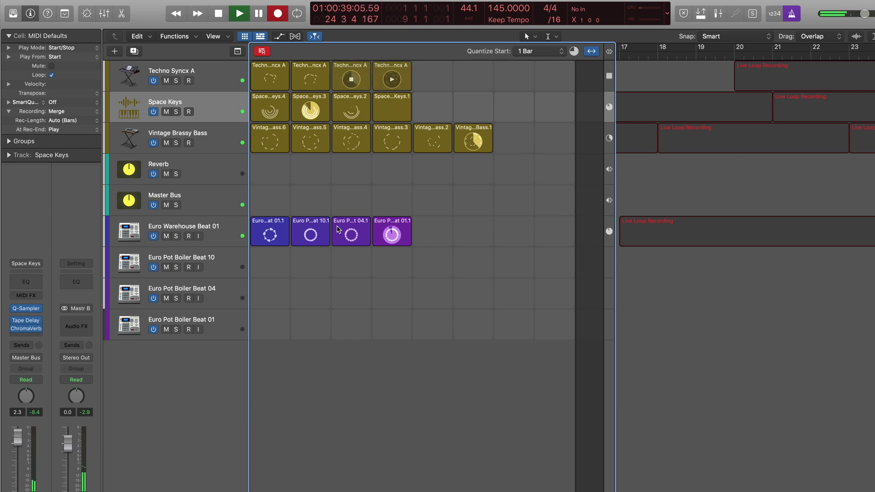
left_click(264, 238)
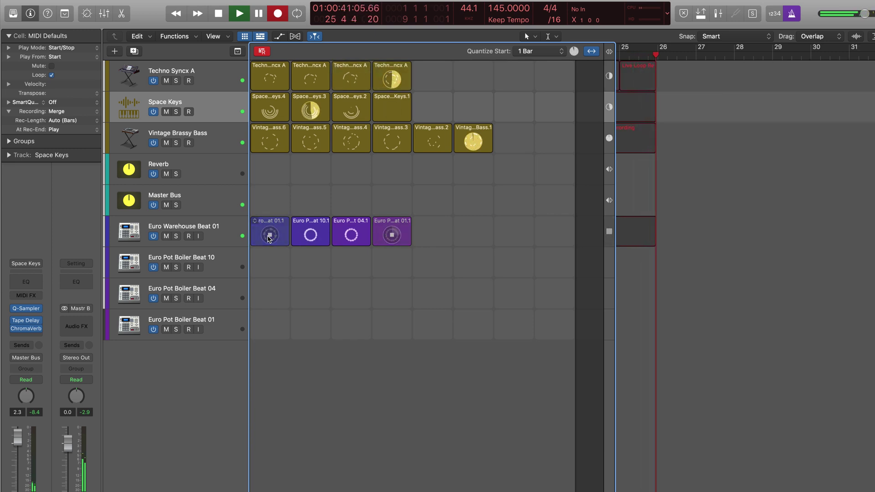
key("space")
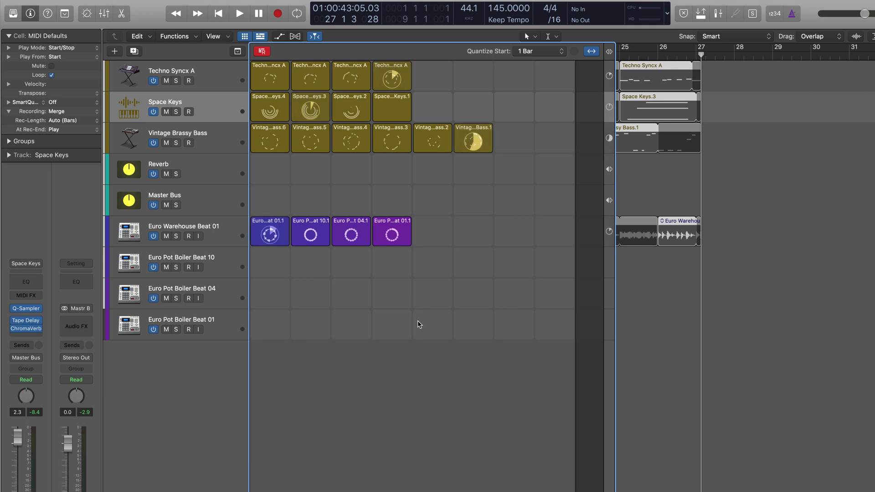
- Hide the Live Loops grid, activate the recorded regions, and play the performance back from bar 1
key("alt+b")
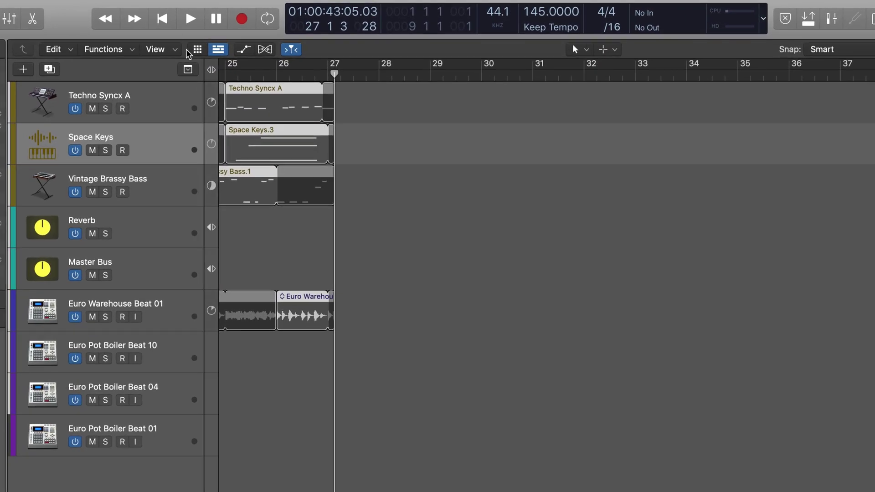
left_click(213, 70)
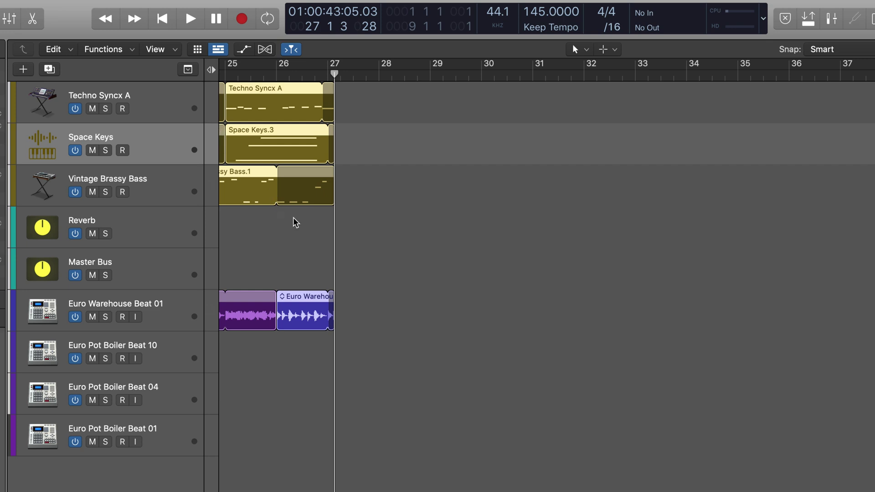
key("Return")
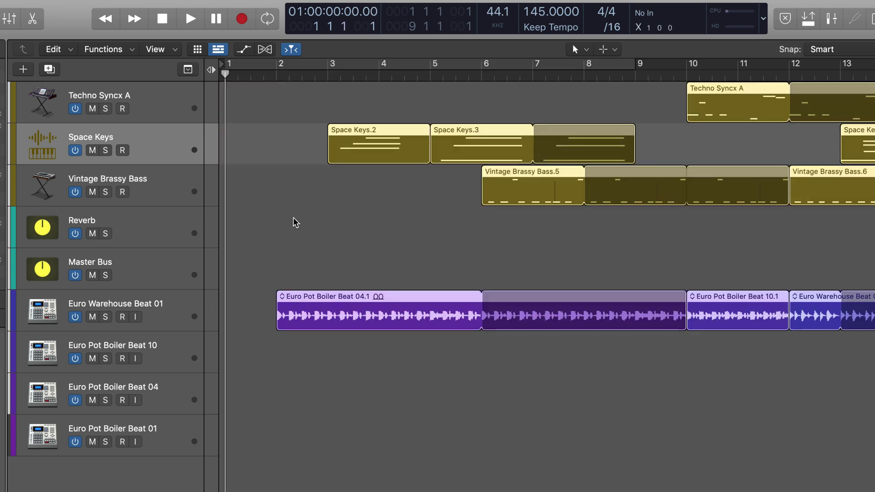
left_click(438, 214)
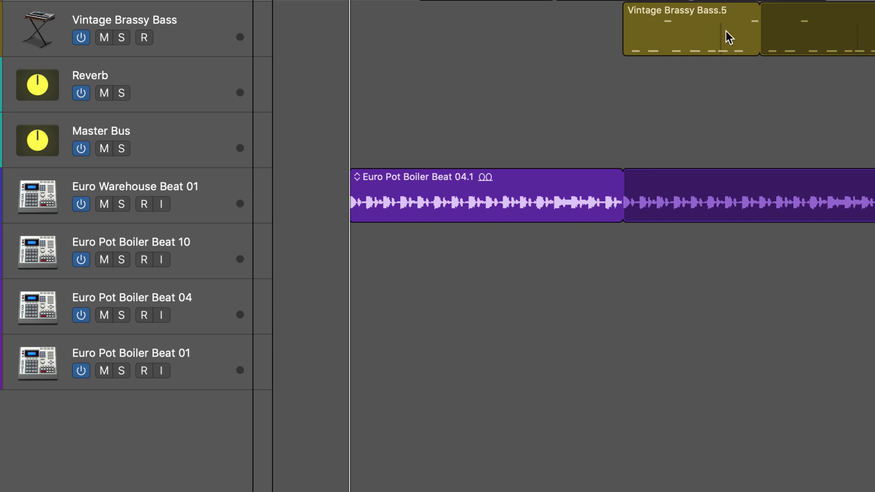
key("space")
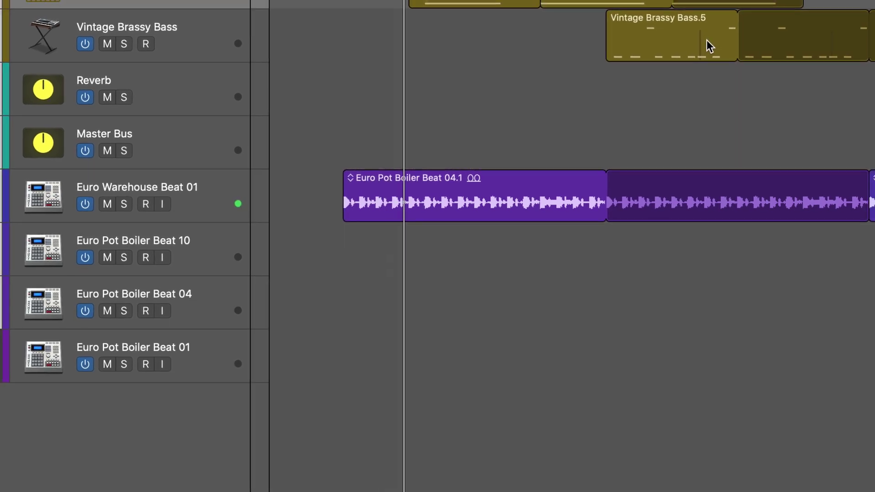